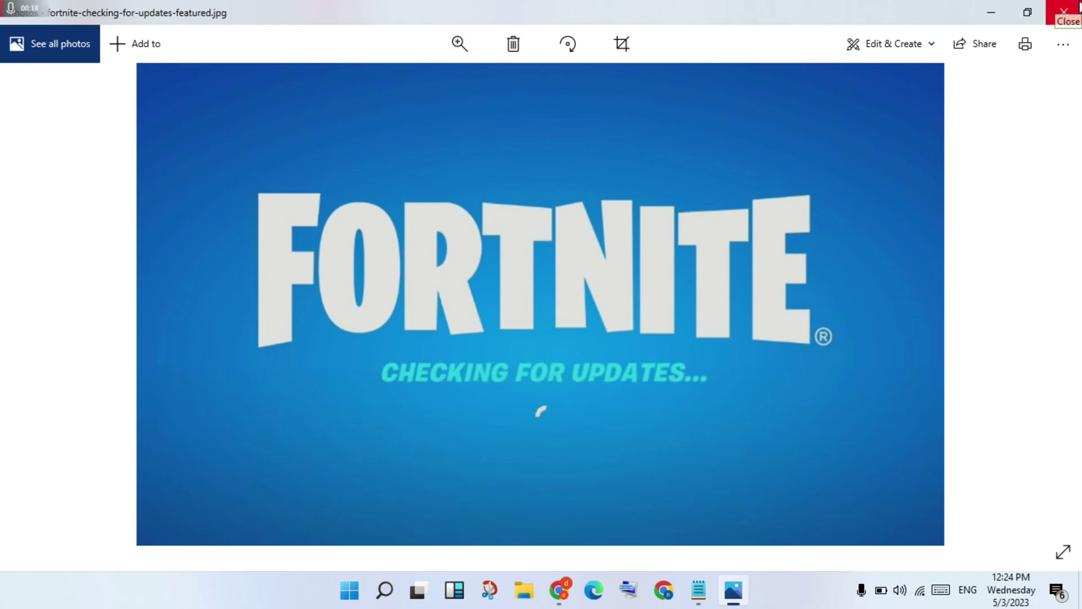
# Close the Fortnite image and look over the list of fix steps in the Notepad document.
pyautogui.click(1078, 6)
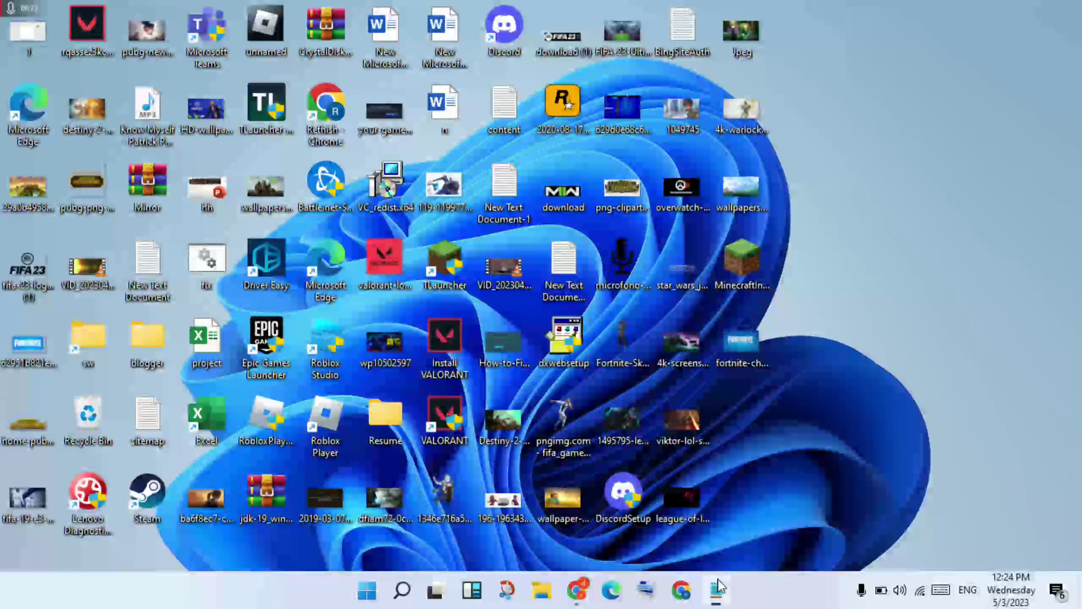
pyautogui.click(716, 590)
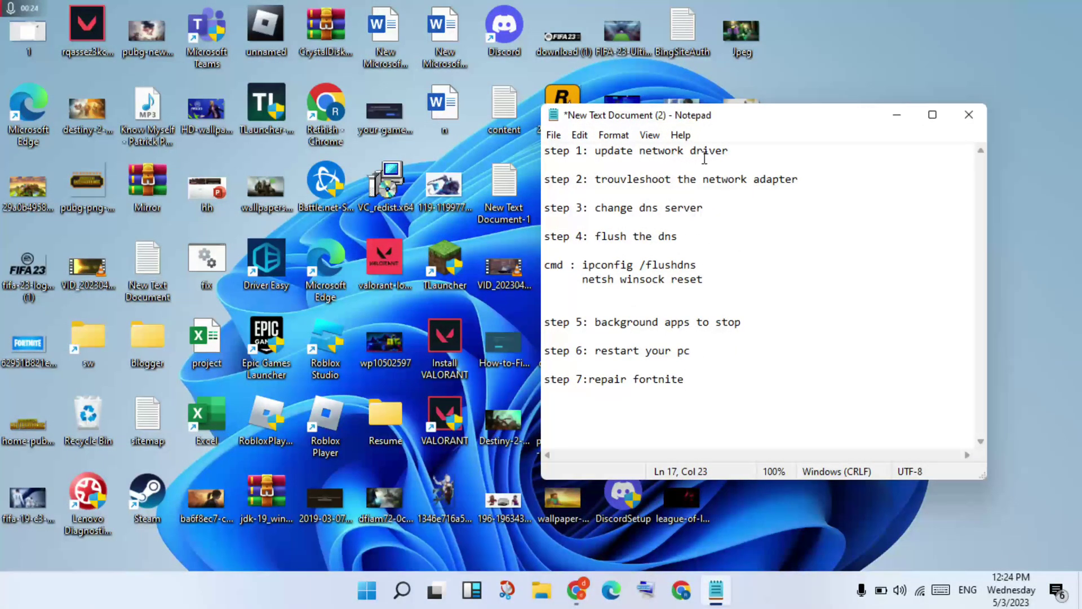
pyautogui.click(893, 118)
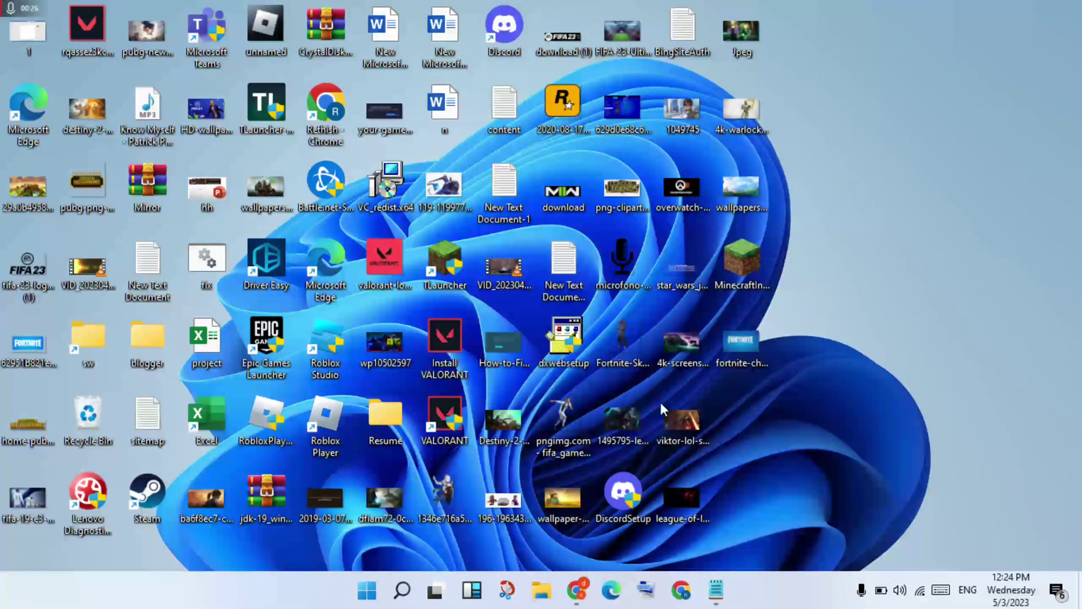
# Search Windows for "device m" and open Device Manager.
pyautogui.click(401, 590)
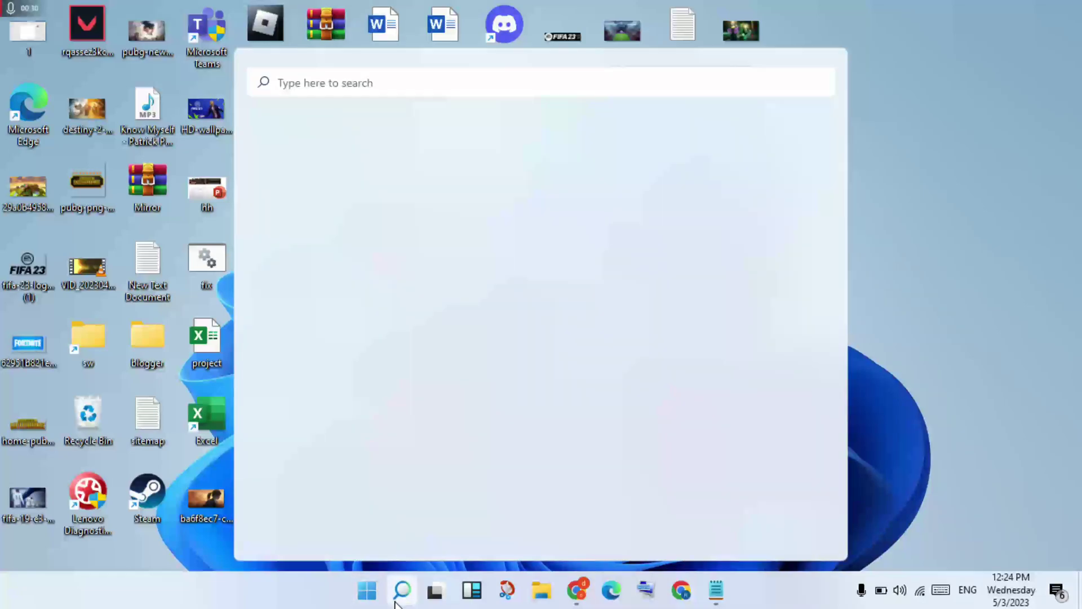
pyautogui.write('devi')
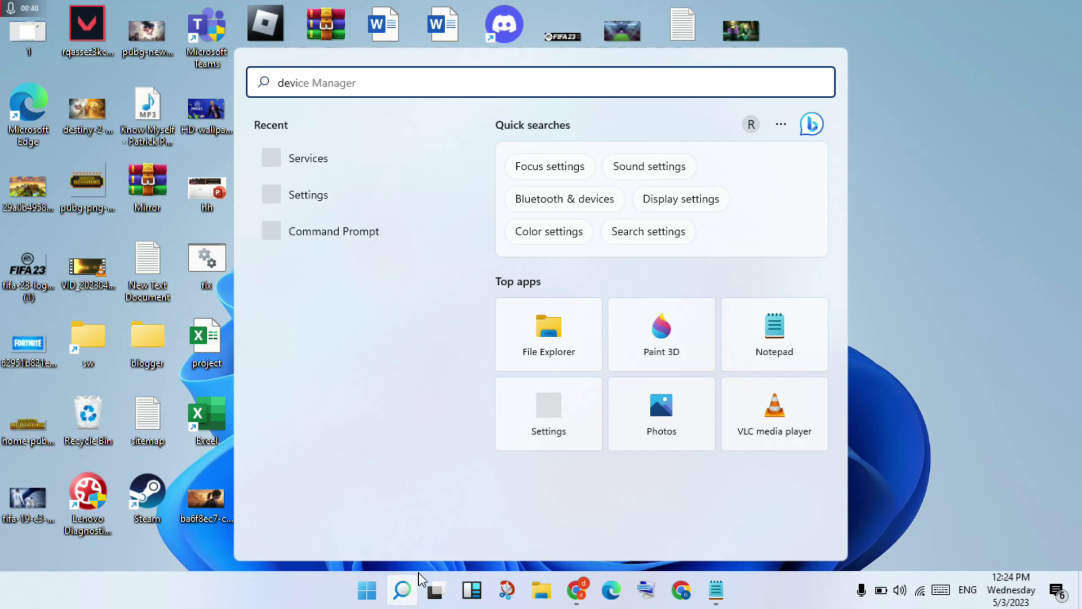
pyautogui.write('ce m')
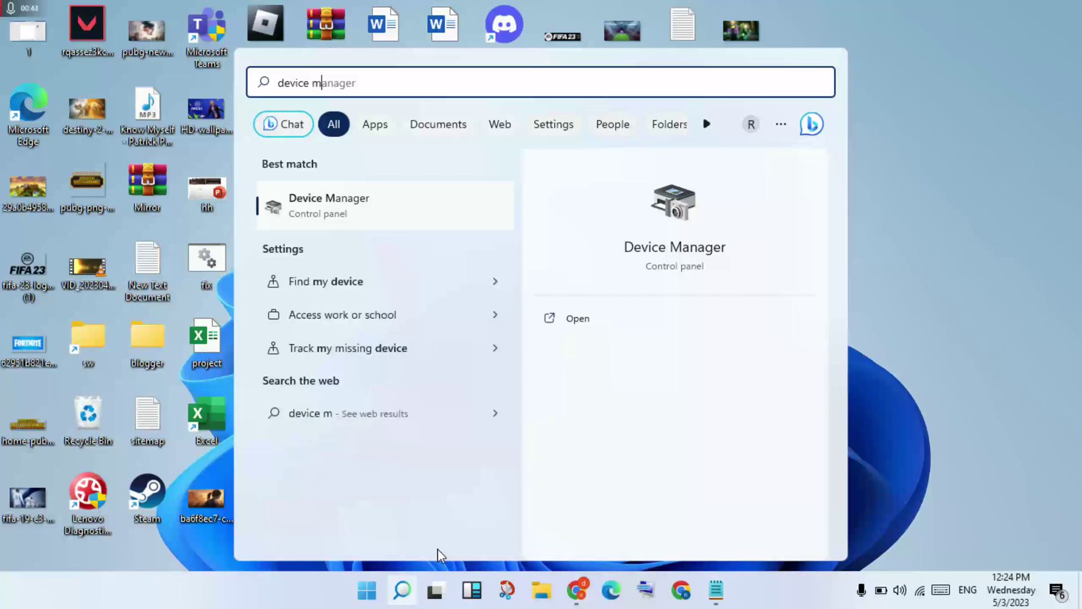
pyautogui.click(596, 331)
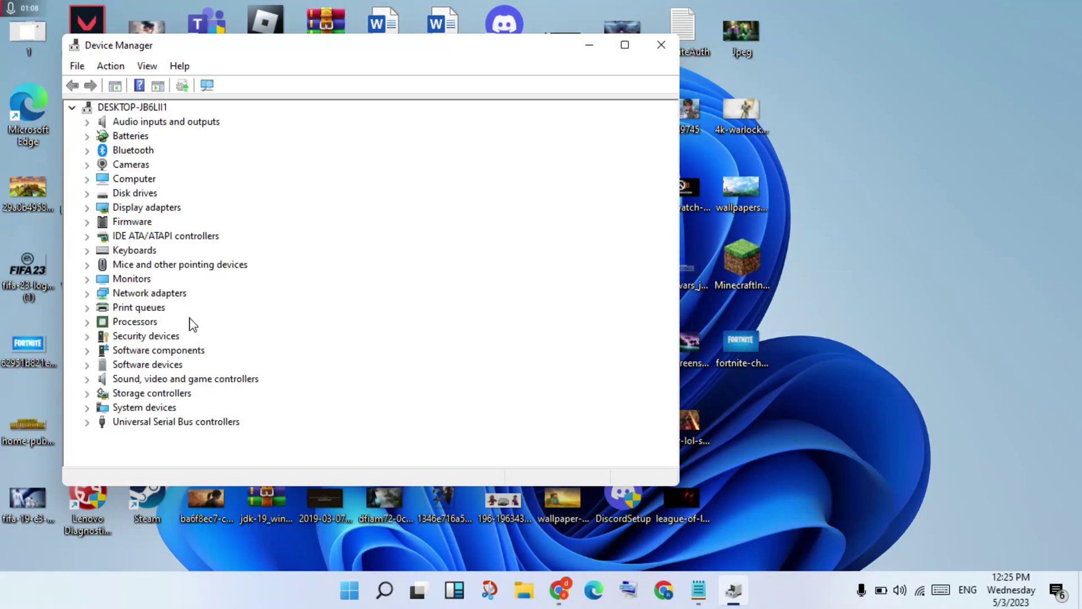
# Run an automatic driver update for the Qualcomm Atheros QCA9377 Wireless Network Adapter and close Device Manager.
pyautogui.doubleClick(165, 294)
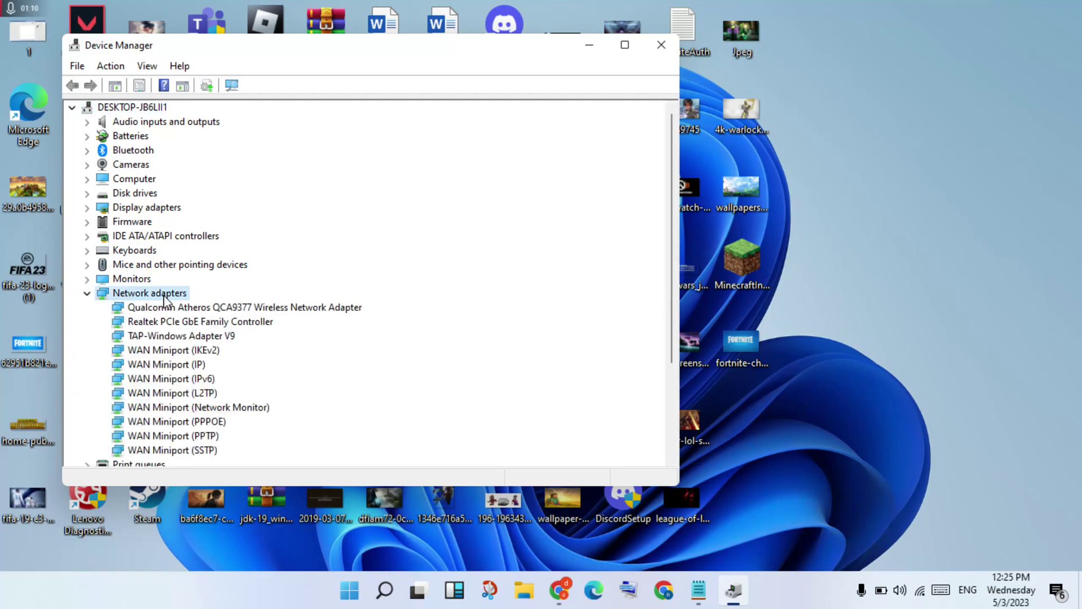
pyautogui.click(259, 308)
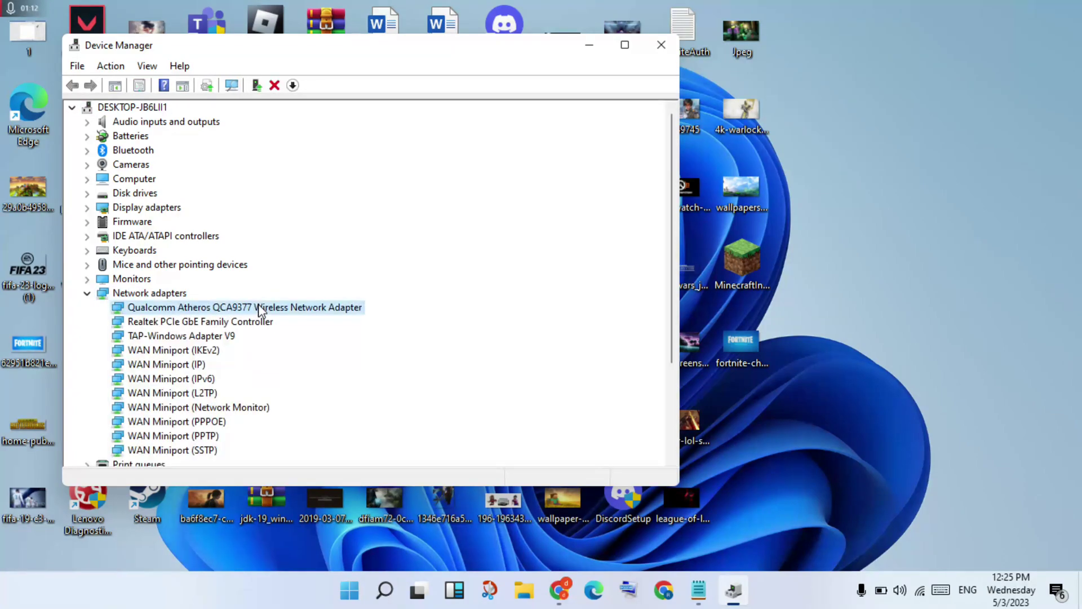
pyautogui.rightClick(260, 309)
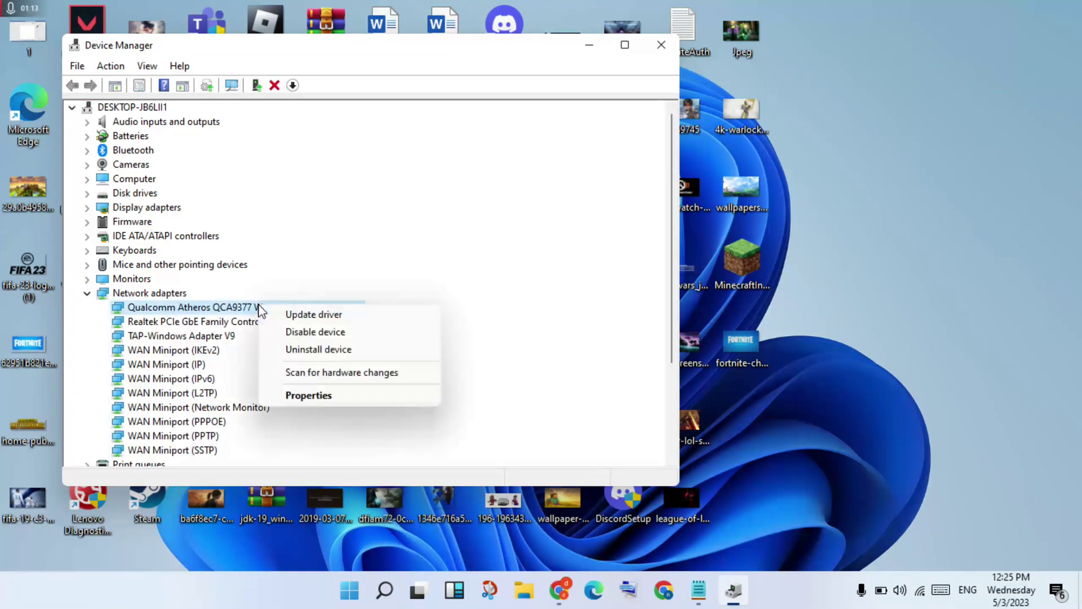
pyautogui.click(315, 314)
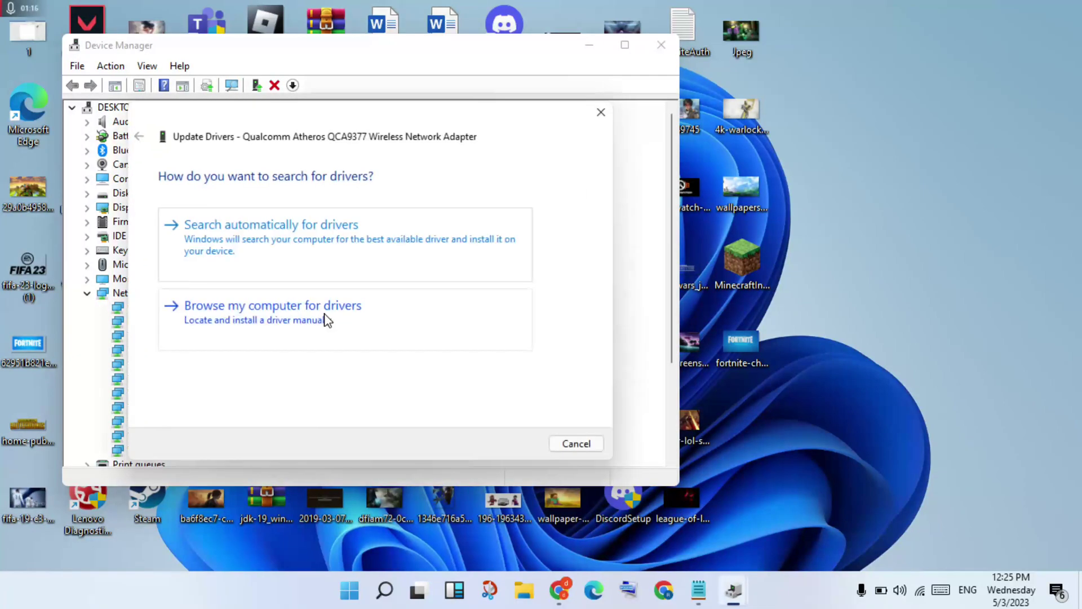
pyautogui.click(365, 242)
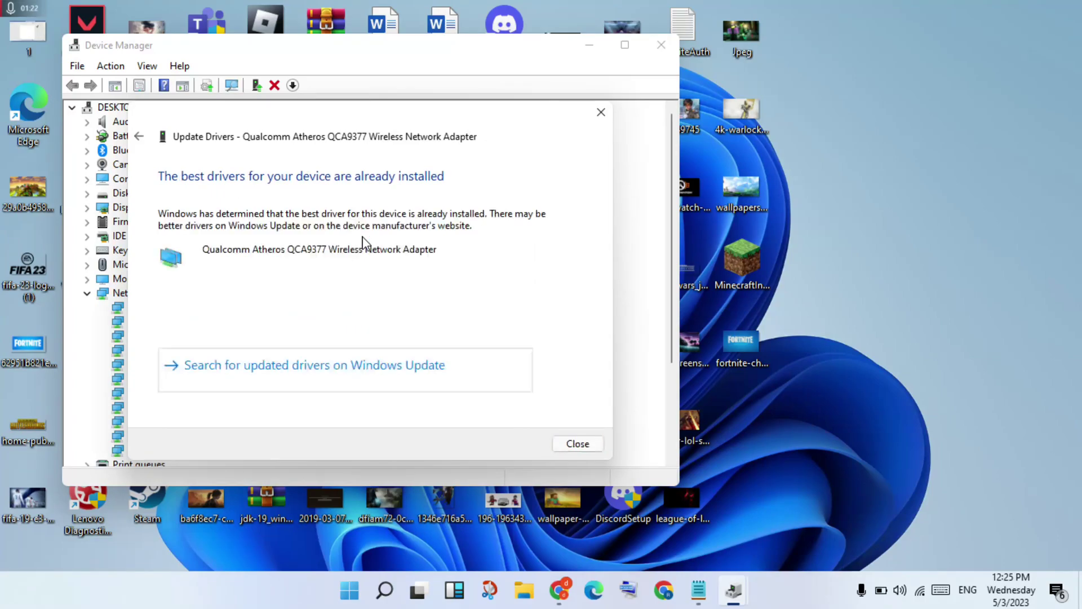
pyautogui.click(578, 444)
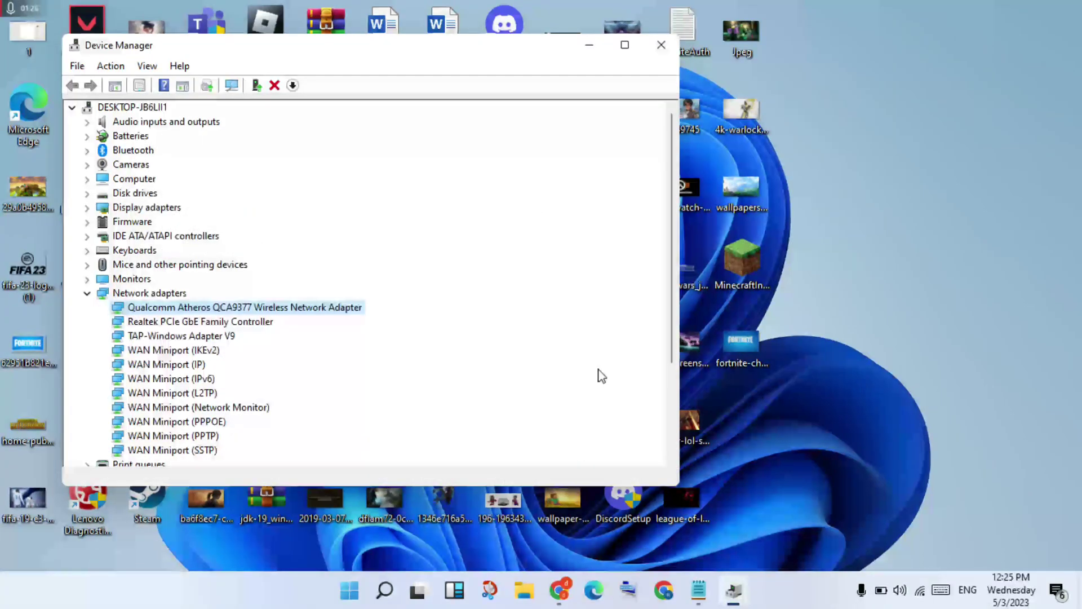
pyautogui.click(663, 50)
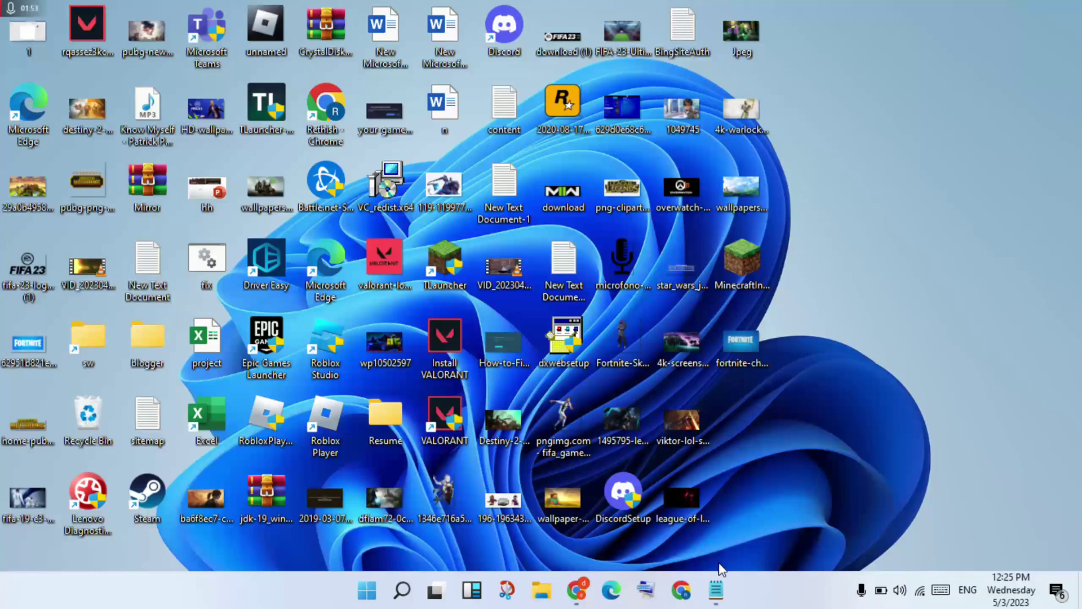
# Correct the misspelled word in step 2 of the Notepad notes to "troubleshoot" and put the notes away.
pyautogui.click(716, 590)
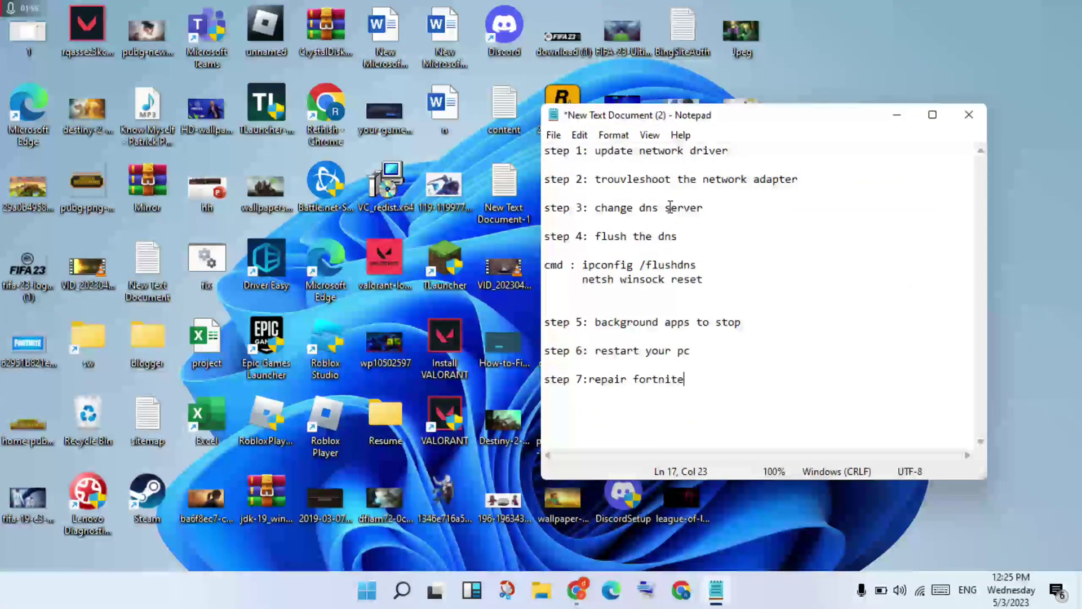
pyautogui.click(628, 188)
pyautogui.click(627, 182)
pyautogui.press('BackSpace')
pyautogui.write('b')
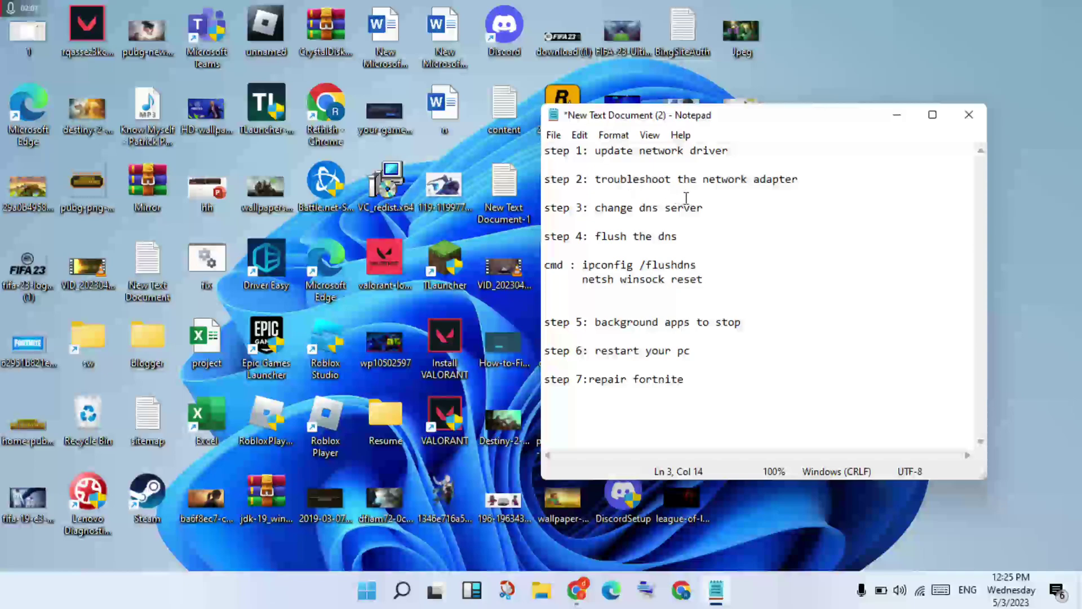
pyautogui.click(897, 118)
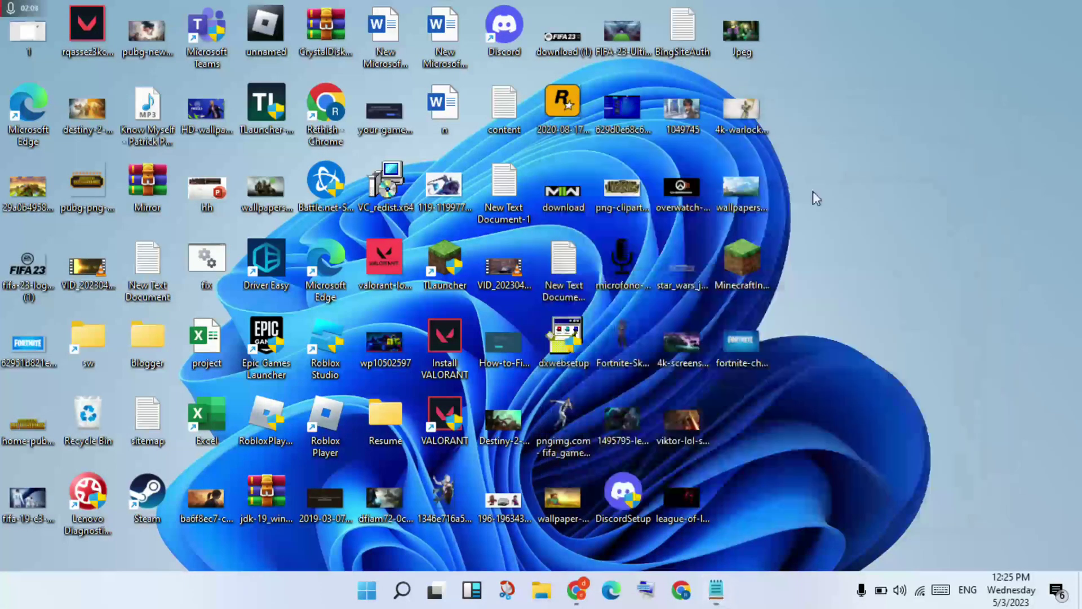
# Search Windows for "settings" and open the Settings app.
pyautogui.click(410, 587)
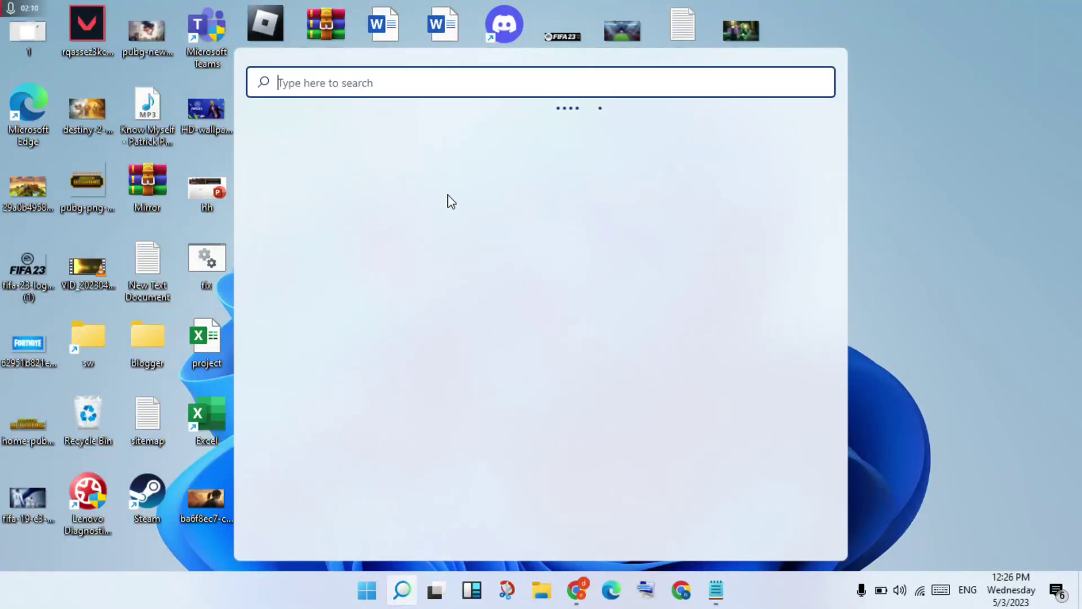
pyautogui.write('sett')
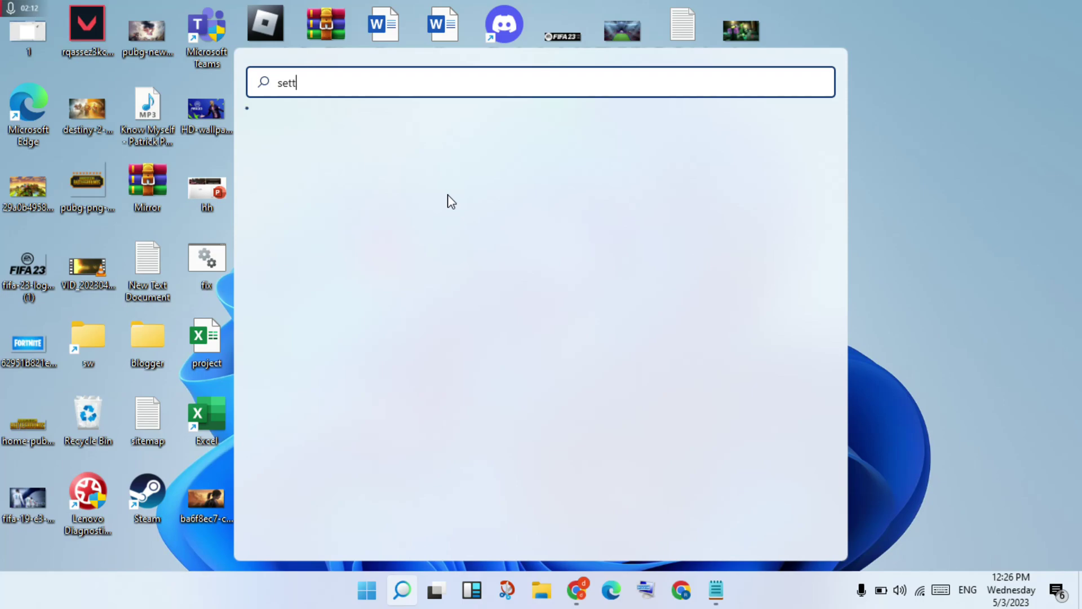
pyautogui.write('ing')
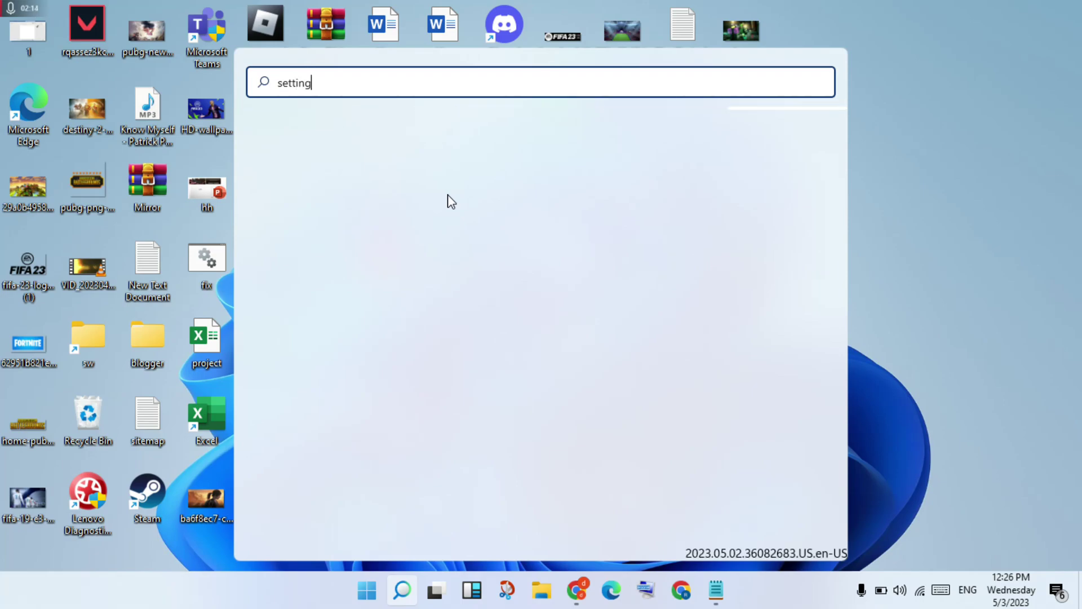
pyautogui.press('BackSpace')
pyautogui.press('BackSpace')
pyautogui.press('BackSpace')
pyautogui.press('BackSpace')
pyautogui.press('BackSpace')
pyautogui.press('BackSpace')
pyautogui.press('BackSpace')
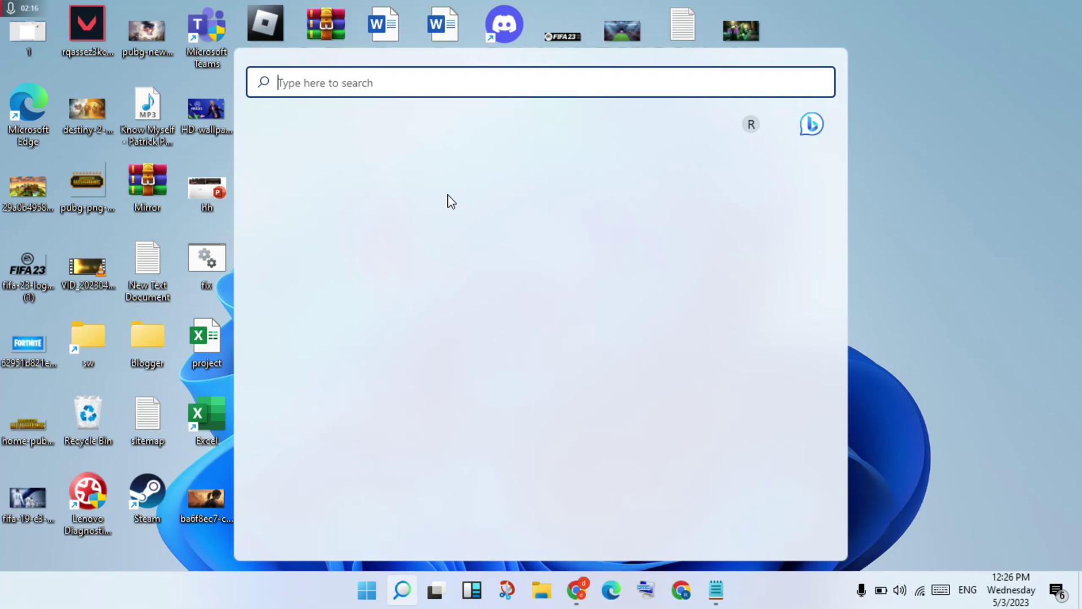
pyautogui.write('ss')
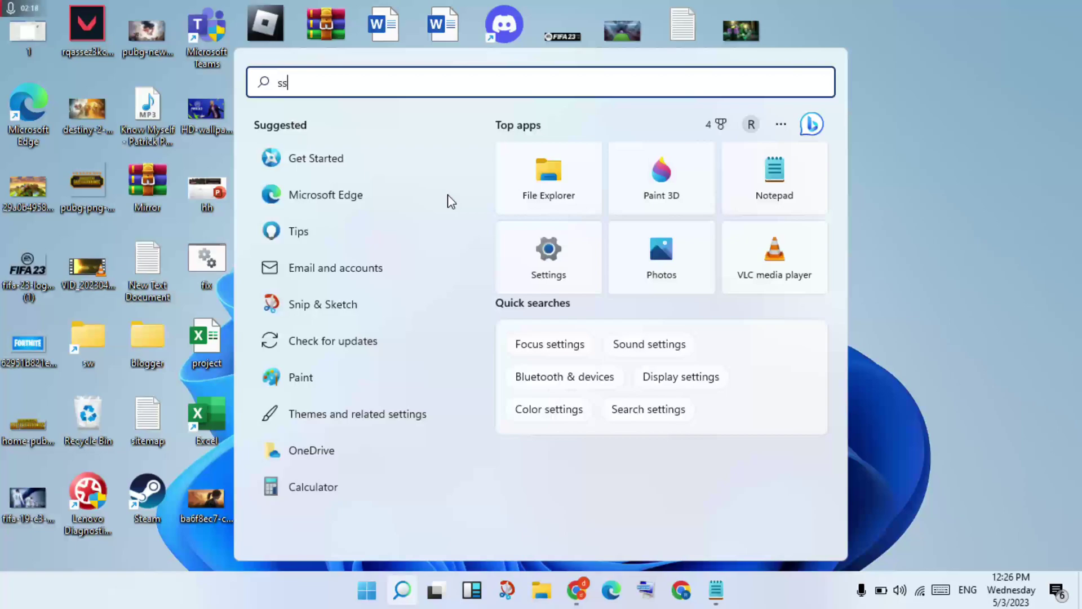
pyautogui.press('BackSpace')
pyautogui.write('ettings')
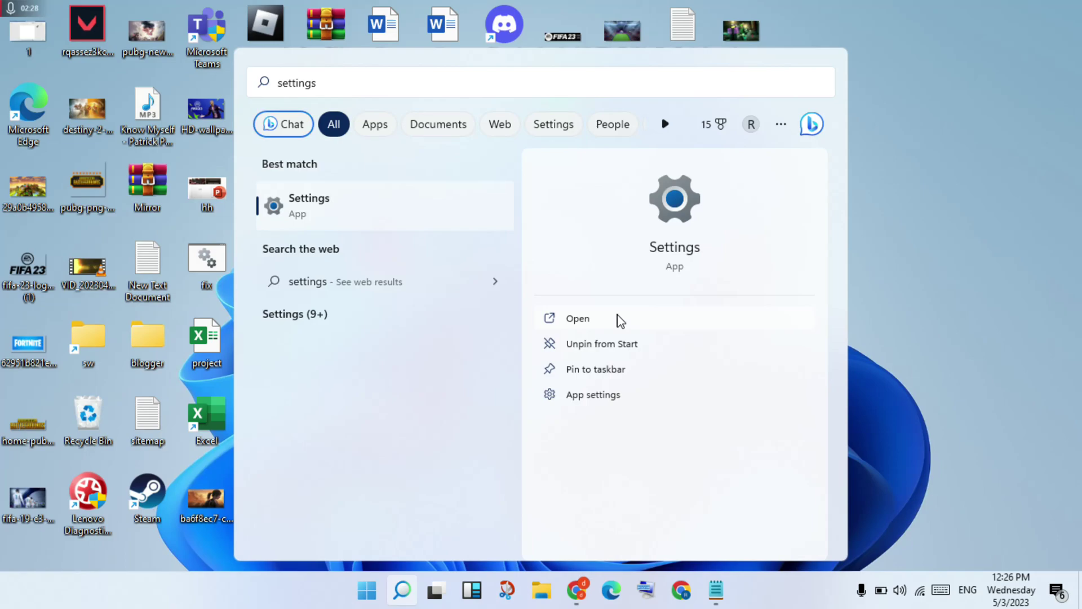
pyautogui.click(621, 319)
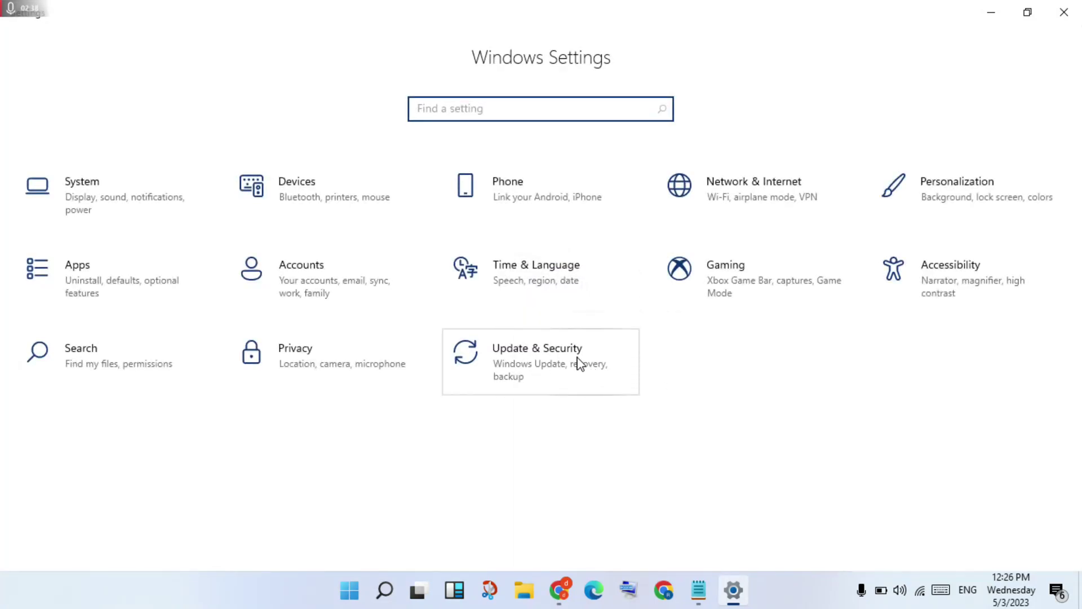
# Run the Network Adapter troubleshooter from the additional troubleshooters under Update & Security.
pyautogui.click(540, 359)
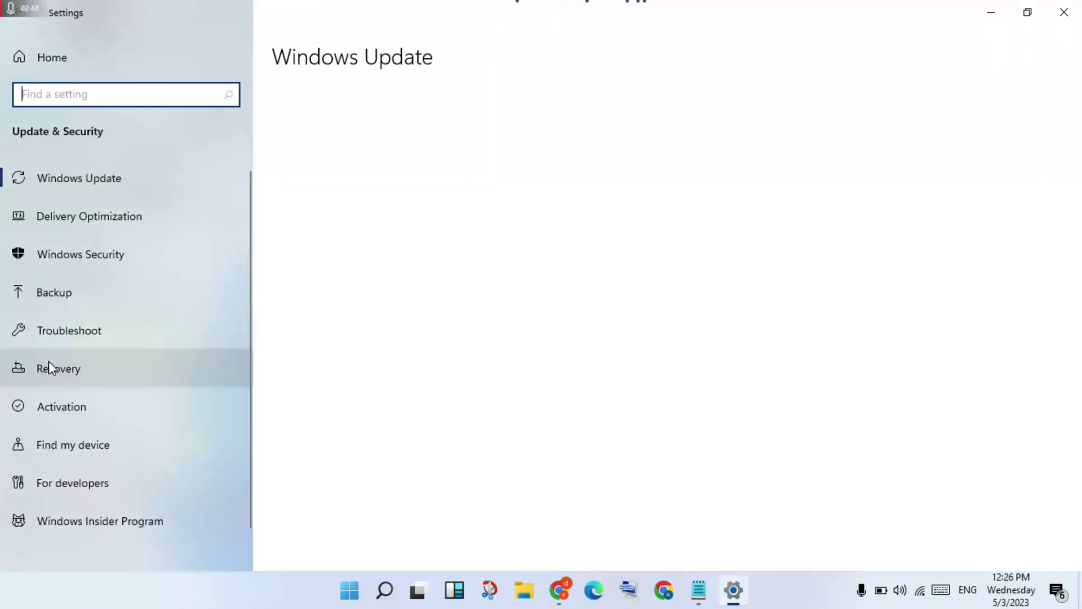
pyautogui.click(93, 336)
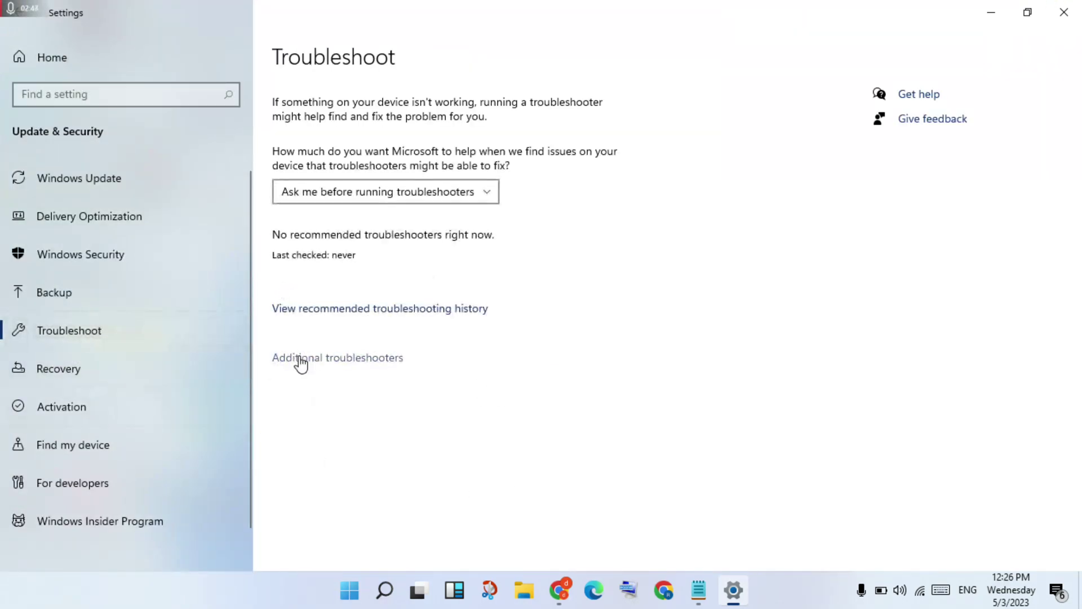
pyautogui.click(376, 359)
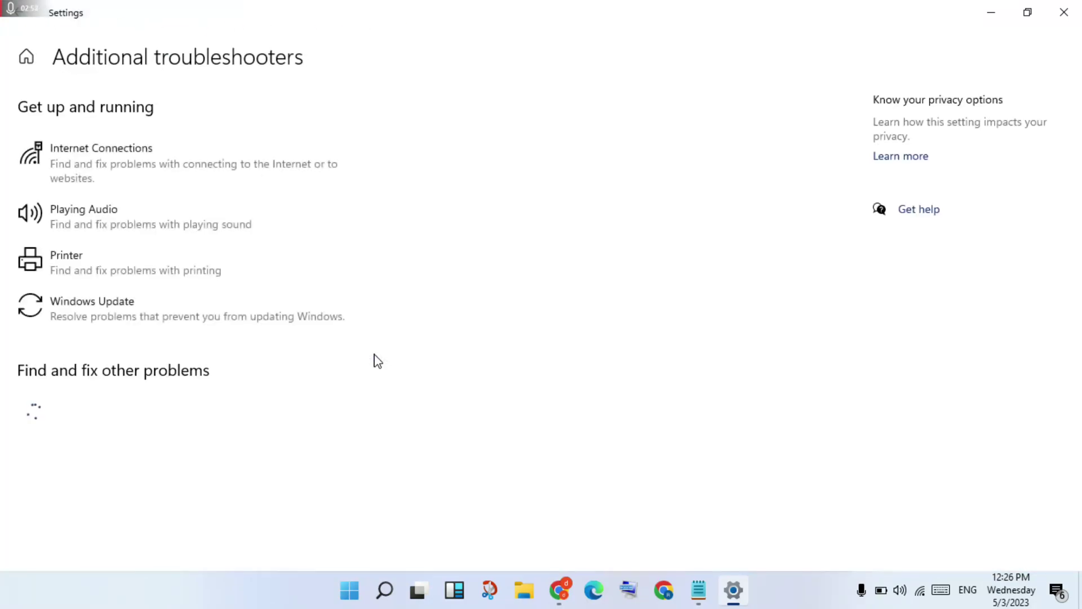
pyautogui.scroll(-1, 378, 361)
pyautogui.scroll(-7, 377, 360)
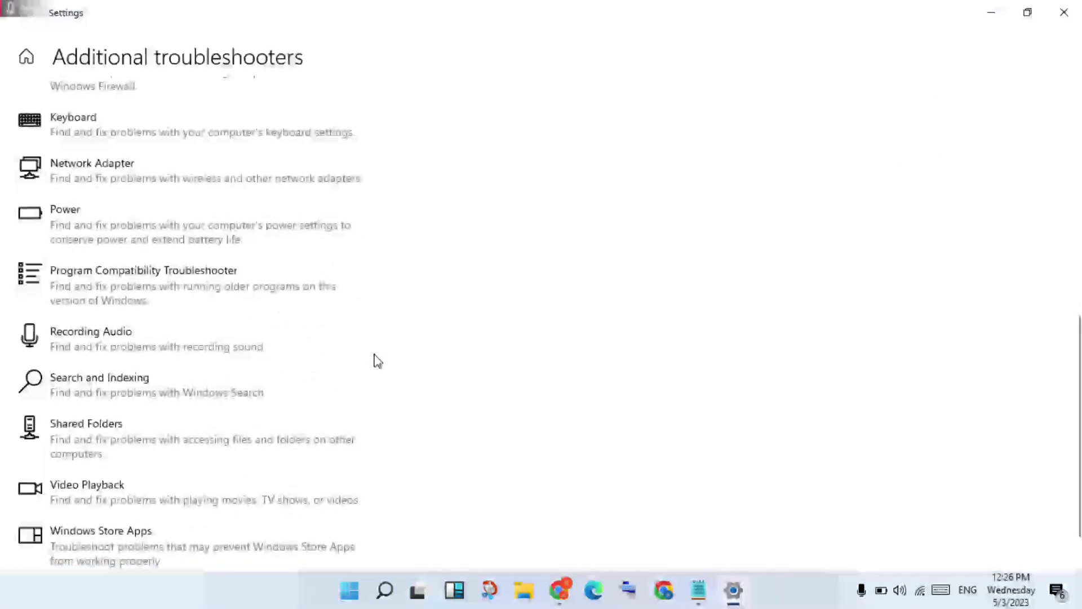
pyautogui.click(235, 161)
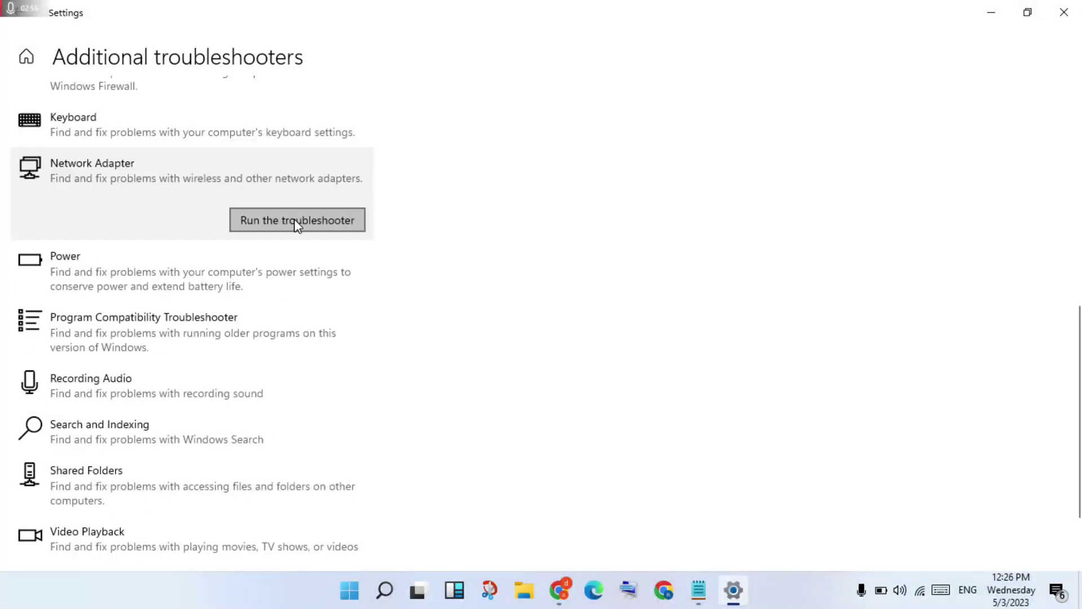
pyautogui.click(298, 222)
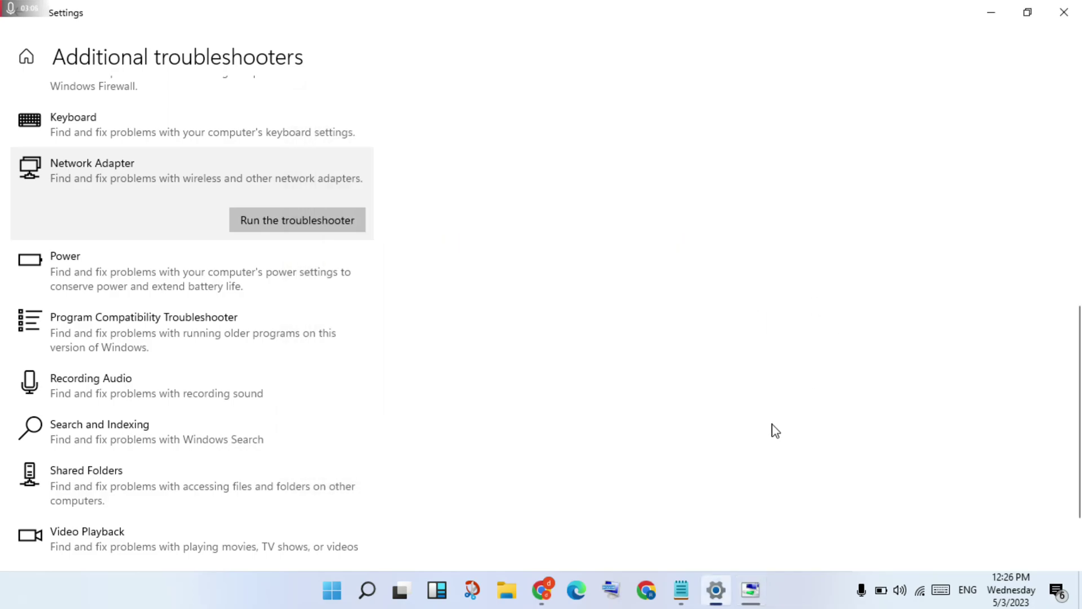
# Open the Network reset page under Network & Internet settings, then close Settings without resetting.
pyautogui.click(687, 597)
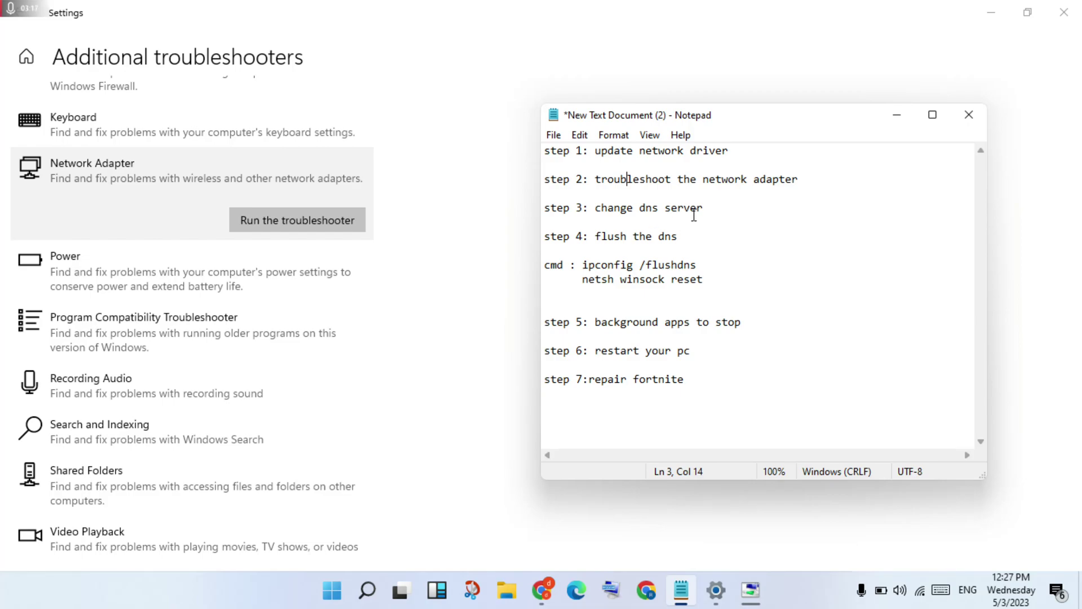
pyautogui.click(898, 116)
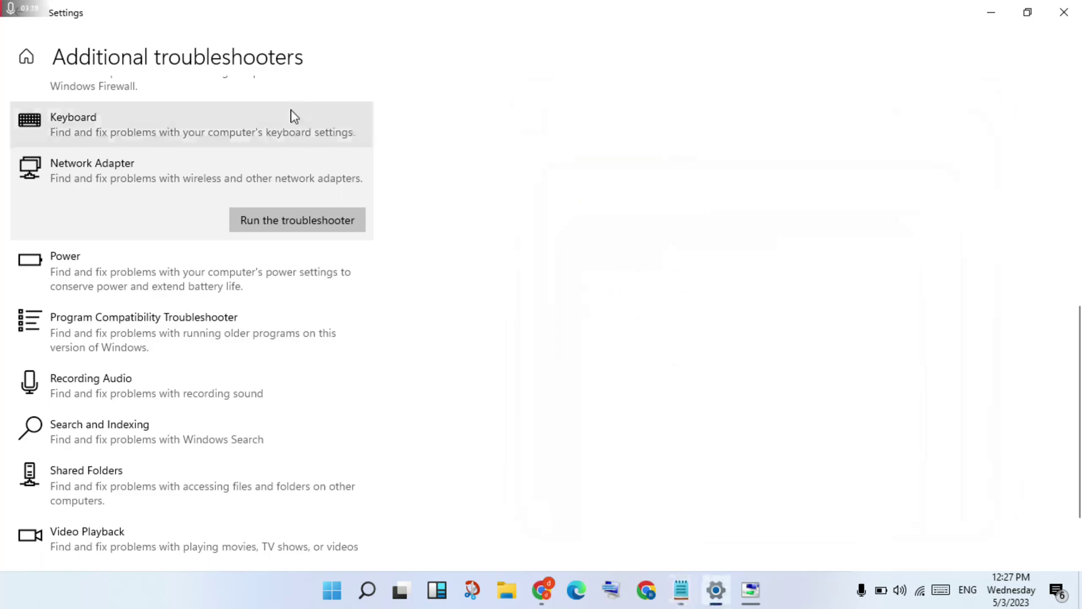
pyautogui.click(26, 56)
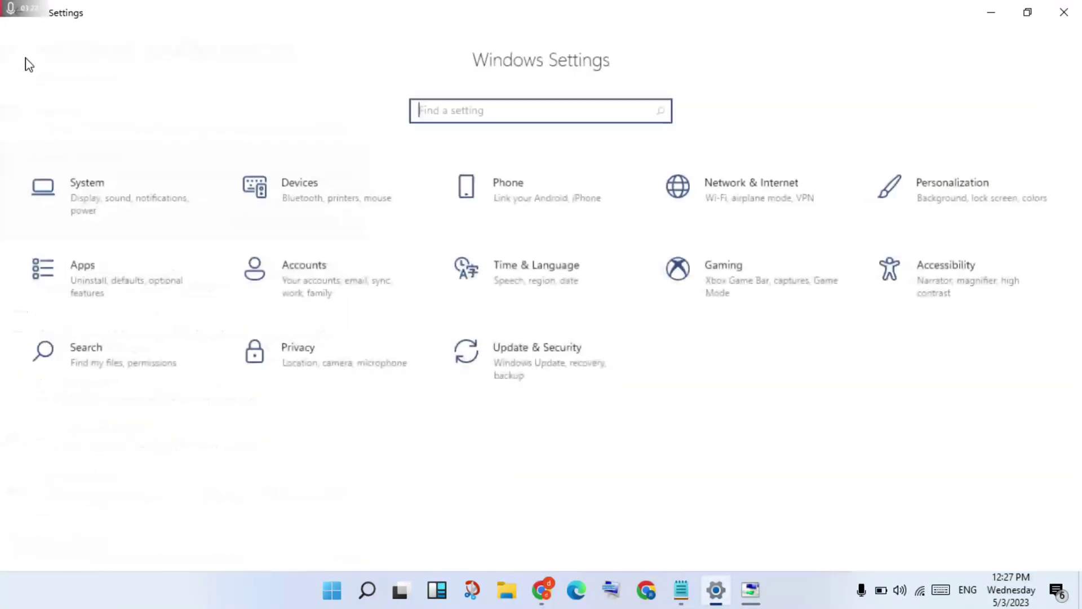
pyautogui.click(764, 197)
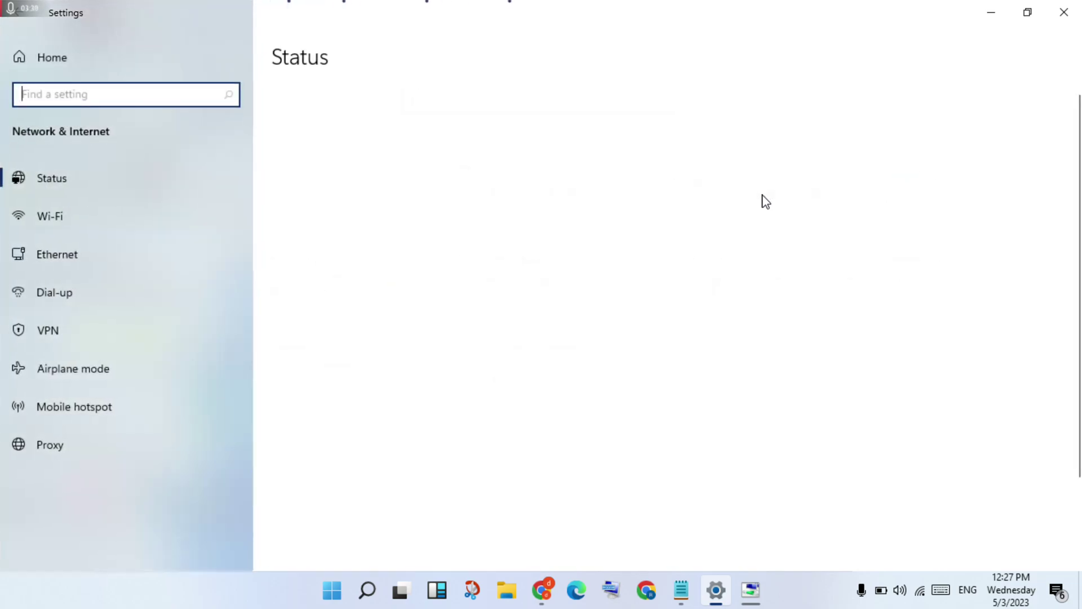
pyautogui.scroll(-3, 539, 413)
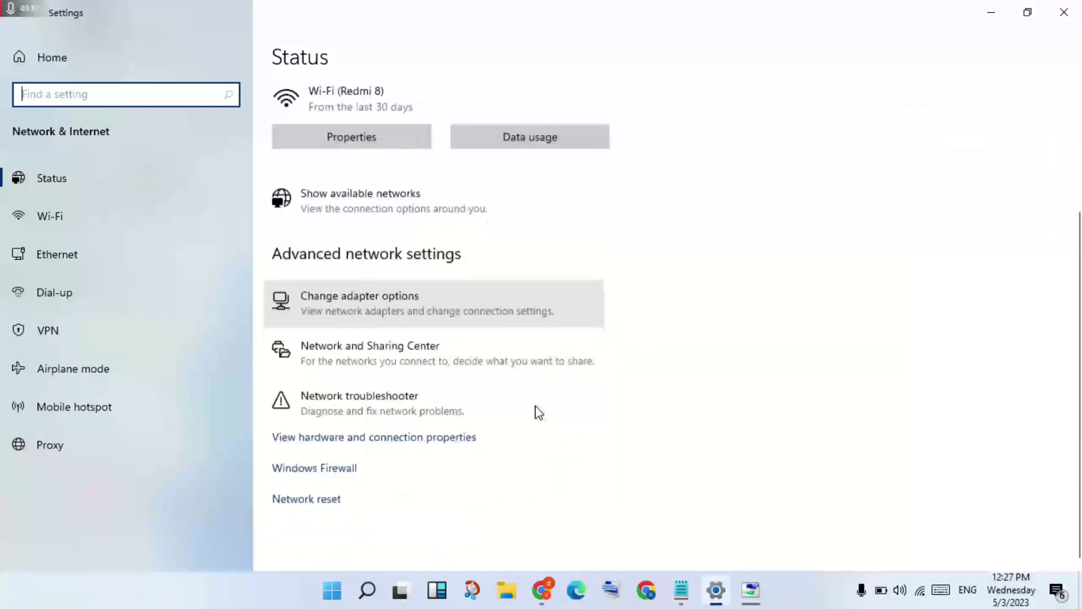
pyautogui.click(310, 498)
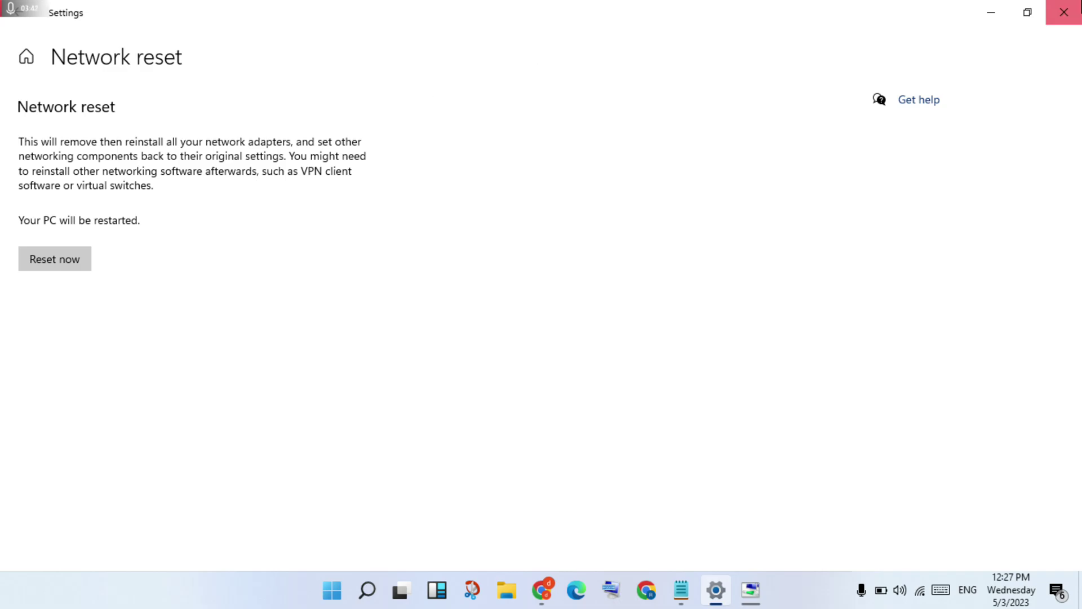
pyautogui.click(1063, 12)
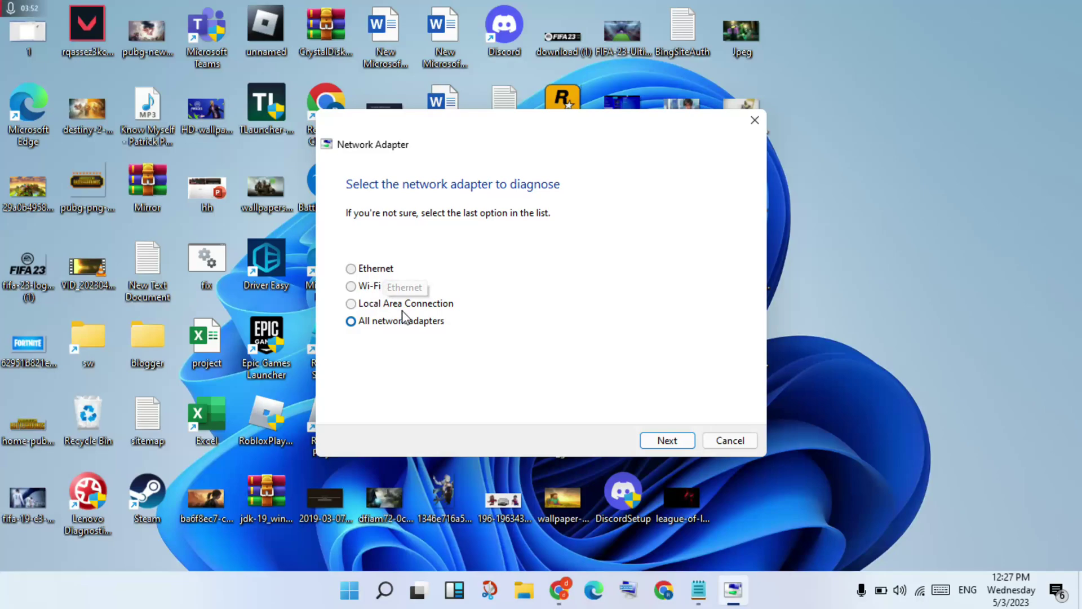
# Choose Ethernet as the adapter to diagnose in the Network Adapter troubleshooter and cancel the troubleshooter.
pyautogui.click(369, 288)
pyautogui.click(367, 269)
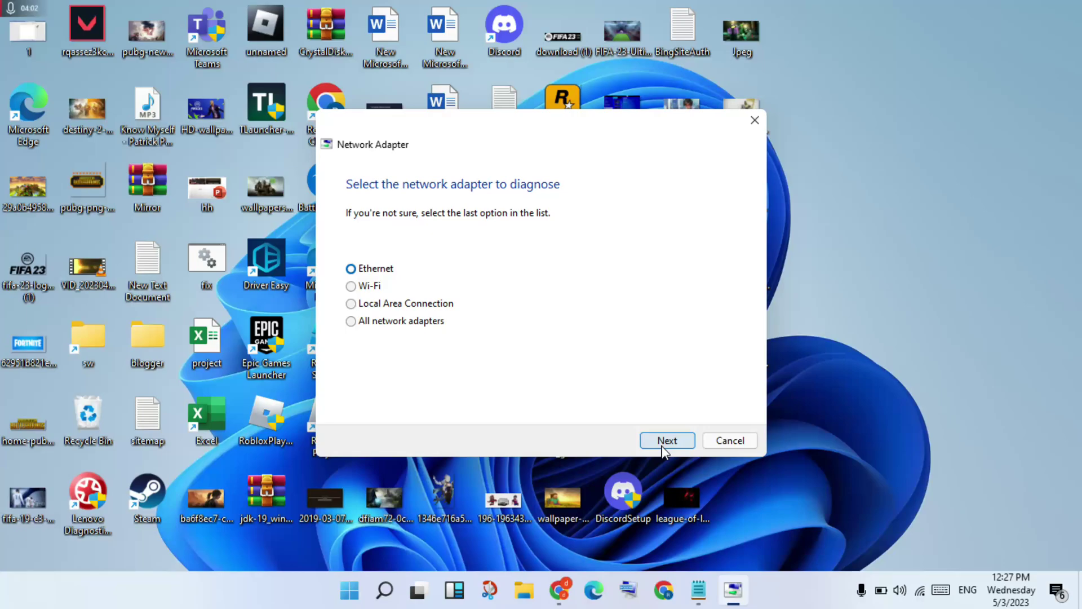
pyautogui.click(709, 444)
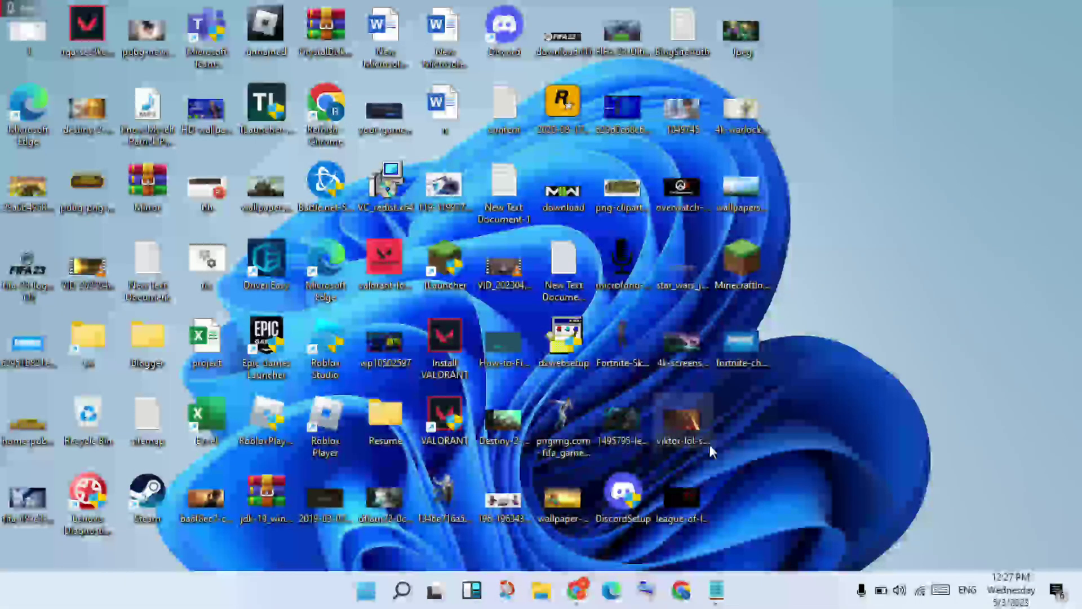
# Search Windows for Control Panel and open its network adapter list through the Network and Sharing Center.
pyautogui.click(716, 590)
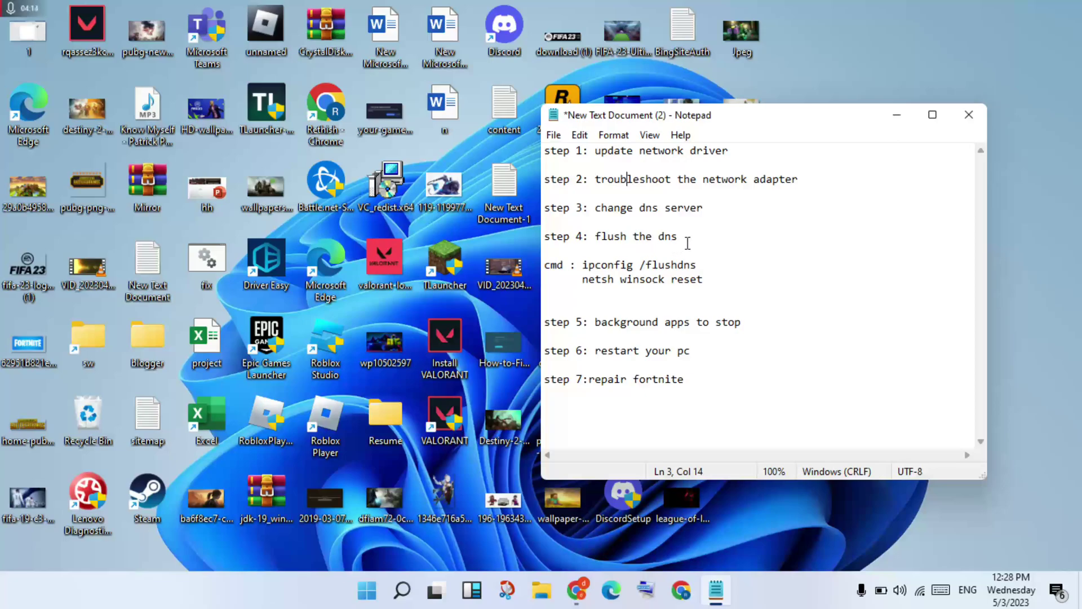
pyautogui.click(902, 121)
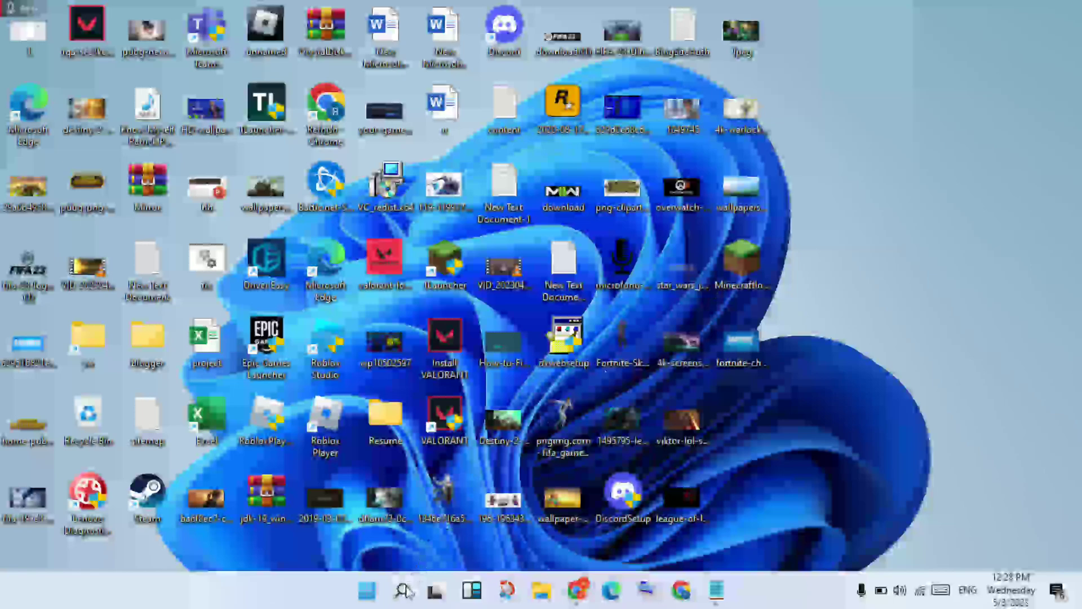
pyautogui.click(404, 590)
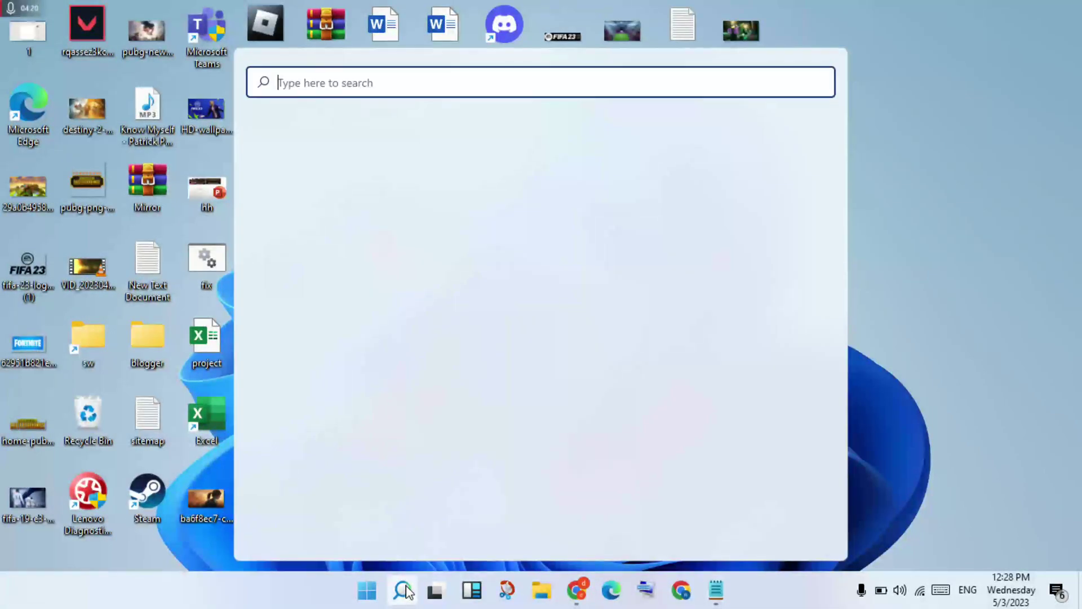
pyautogui.write('con')
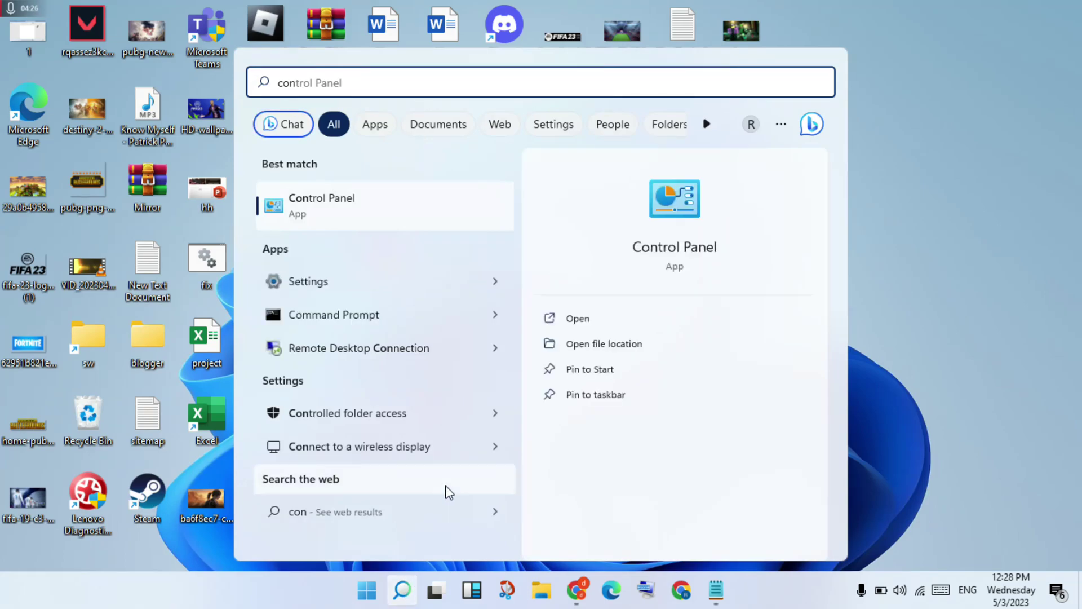
pyautogui.click(606, 319)
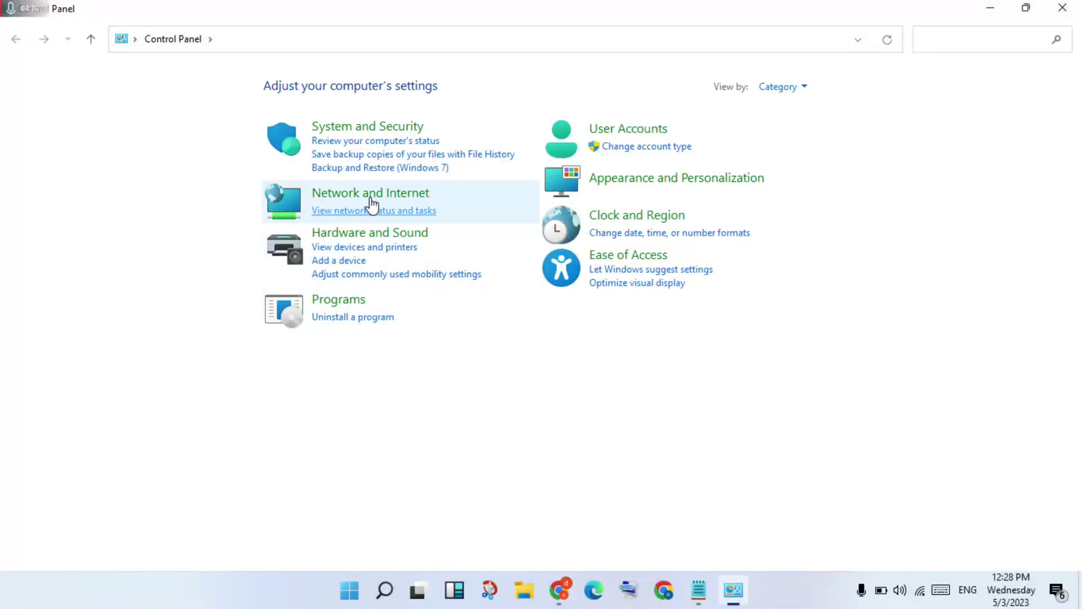
pyautogui.click(365, 199)
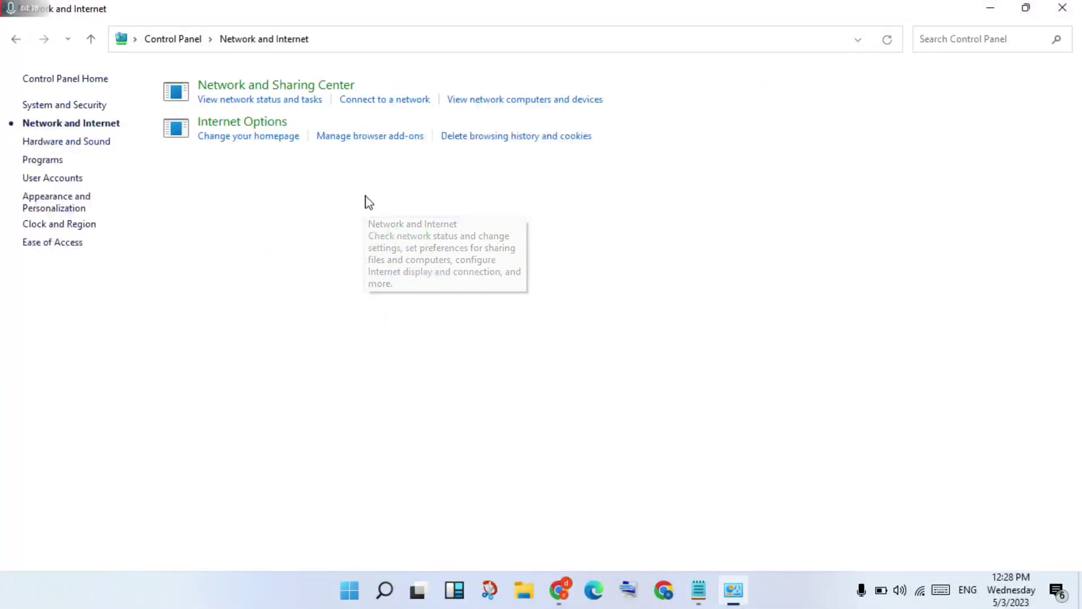
pyautogui.click(299, 85)
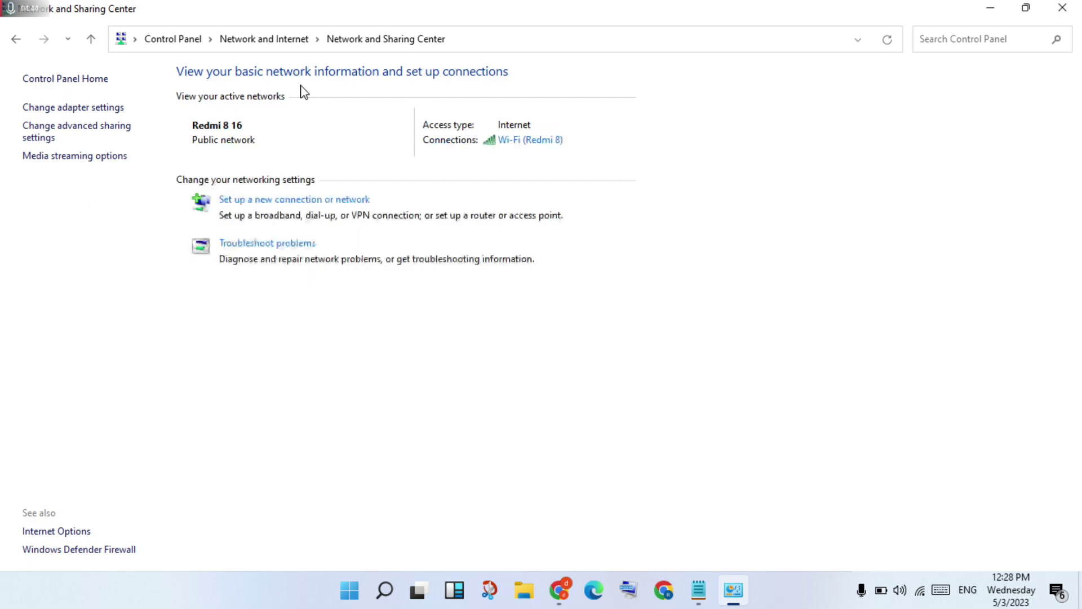
pyautogui.click(106, 109)
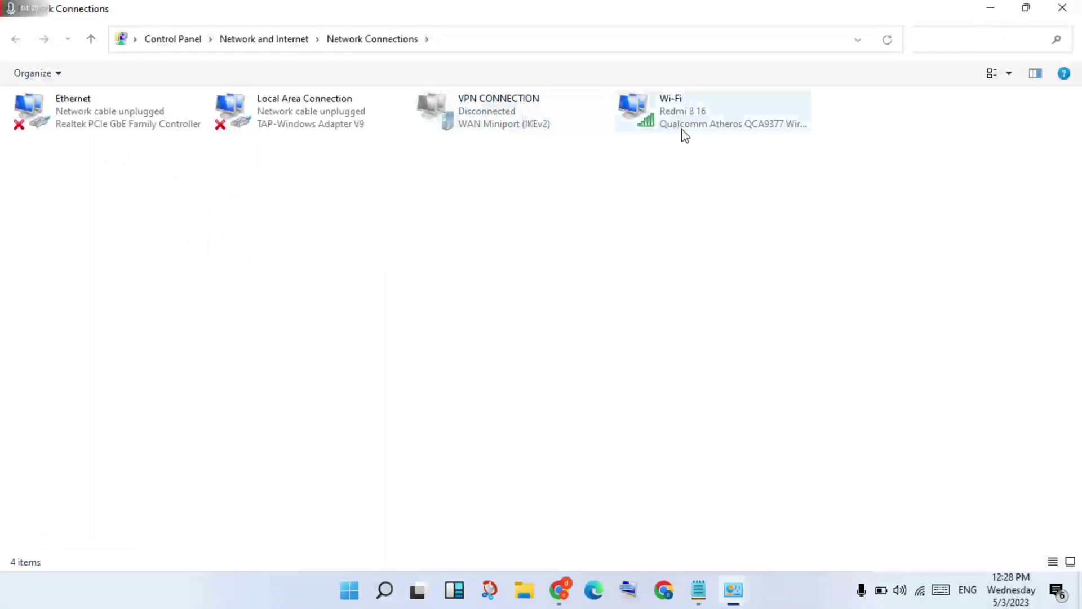
# Set the Wi-Fi adapter's IPv4 DNS servers to 8.8.8.8 preferred and 8.8.4.4 alternate, and close the Control Panel windows.
pyautogui.click(708, 127)
pyautogui.rightClick(708, 127)
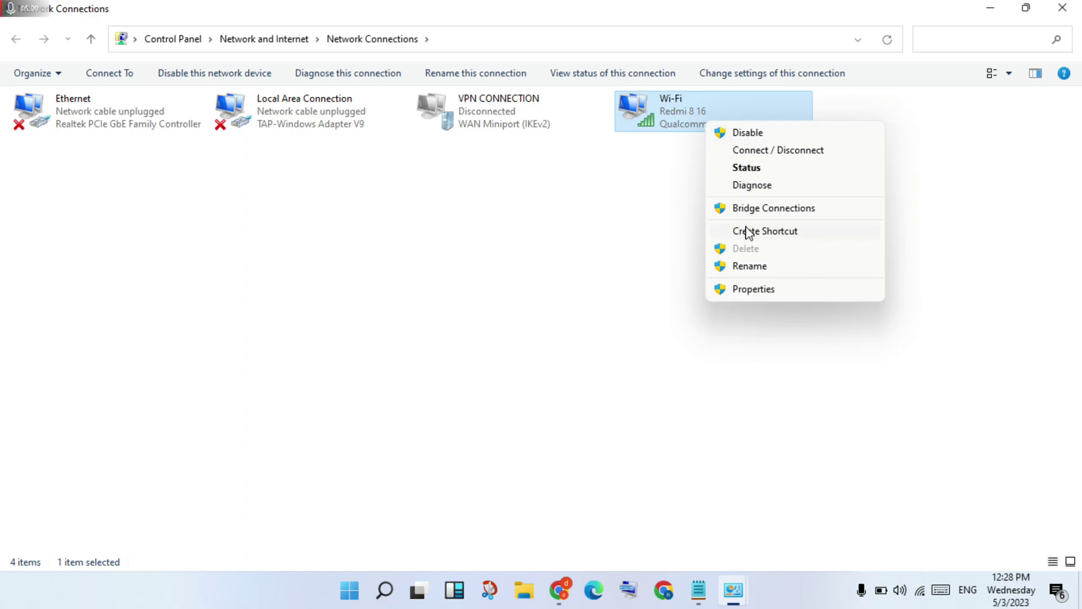
pyautogui.click(754, 289)
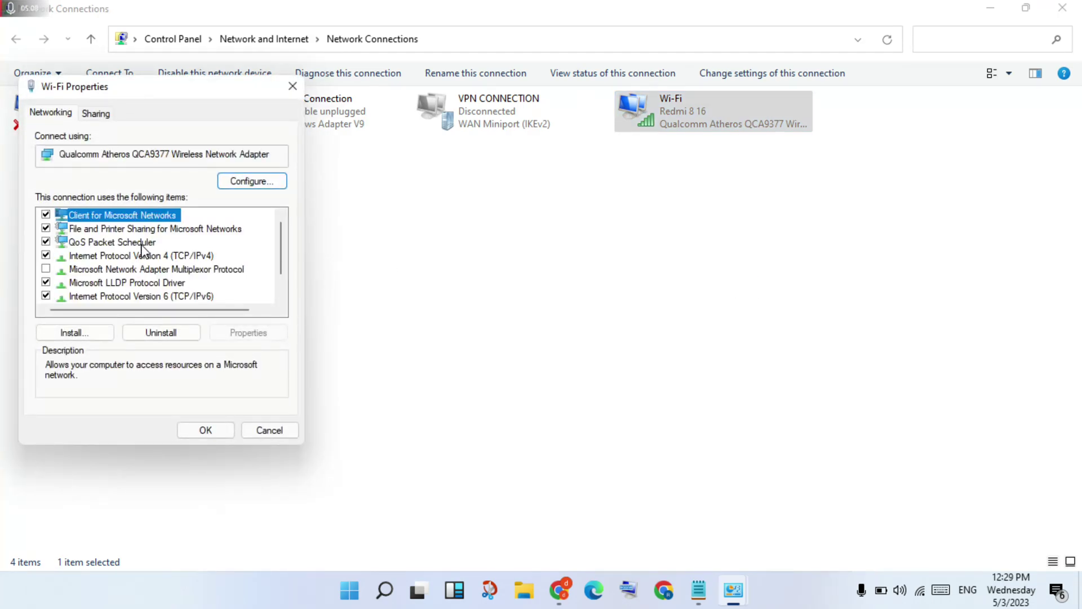
pyautogui.click(141, 242)
pyautogui.click(162, 256)
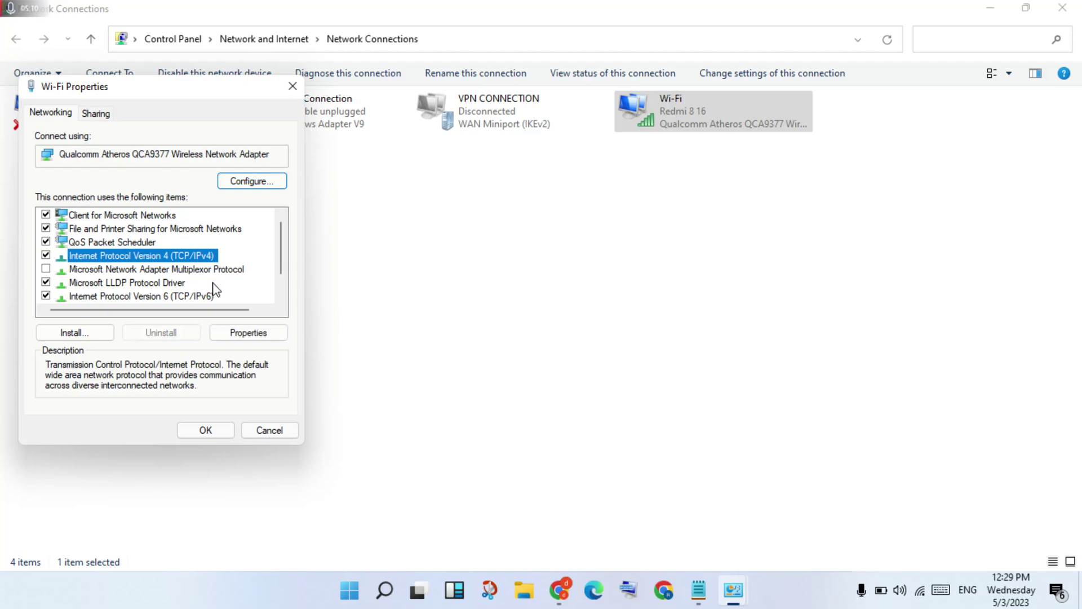
pyautogui.click(253, 334)
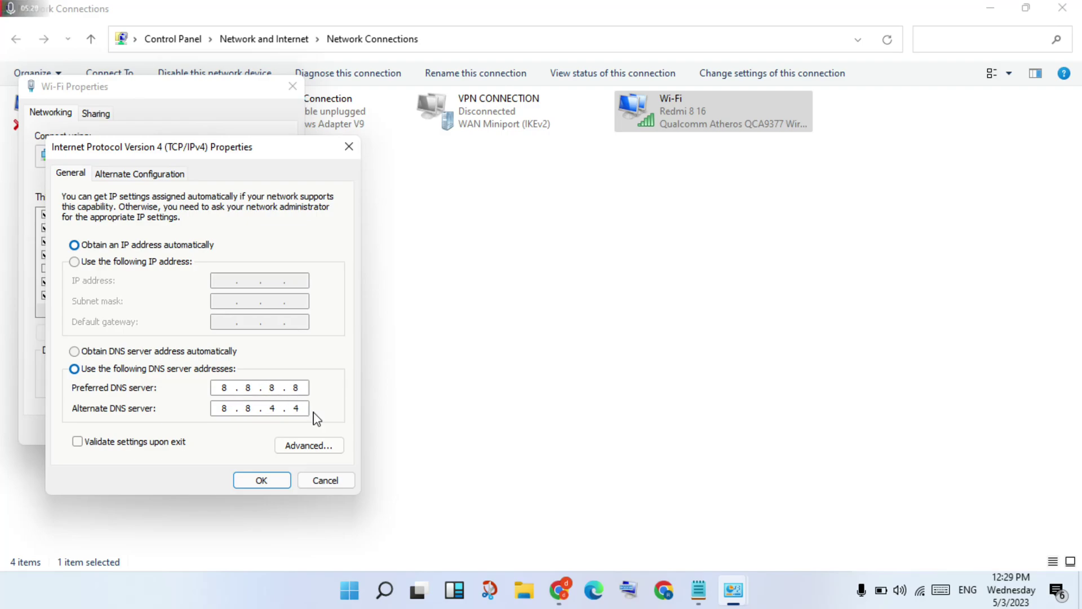
pyautogui.click(264, 480)
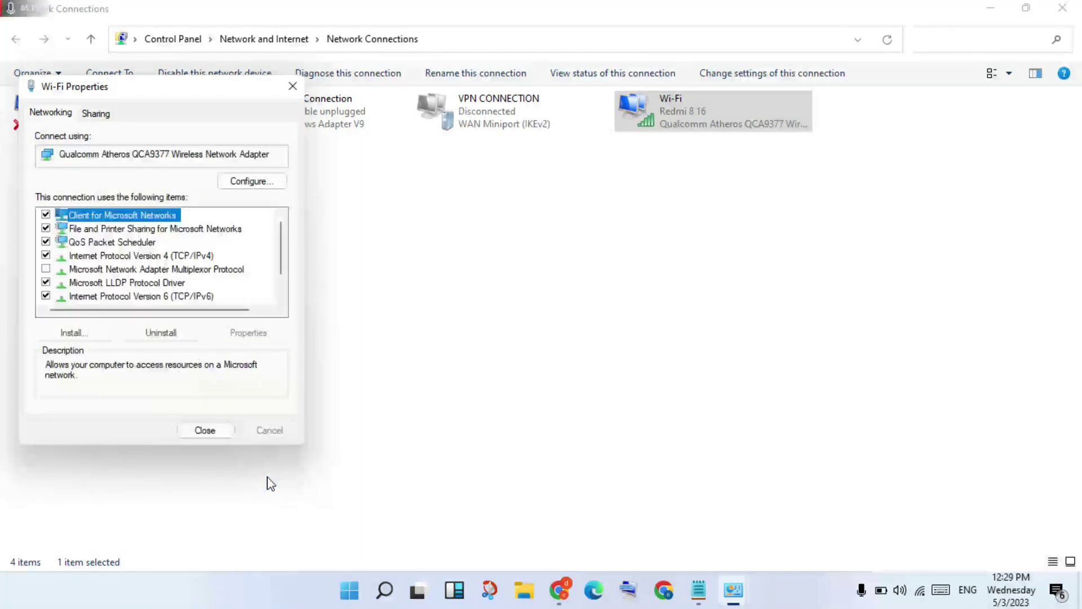
pyautogui.click(220, 432)
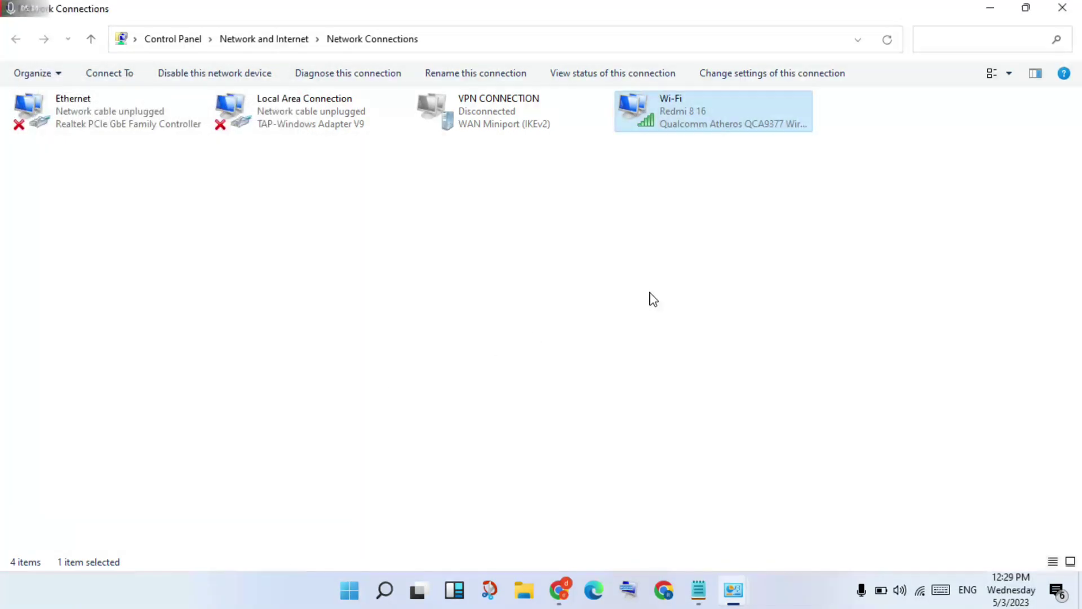
pyautogui.click(1062, 7)
pyautogui.click(1062, 7)
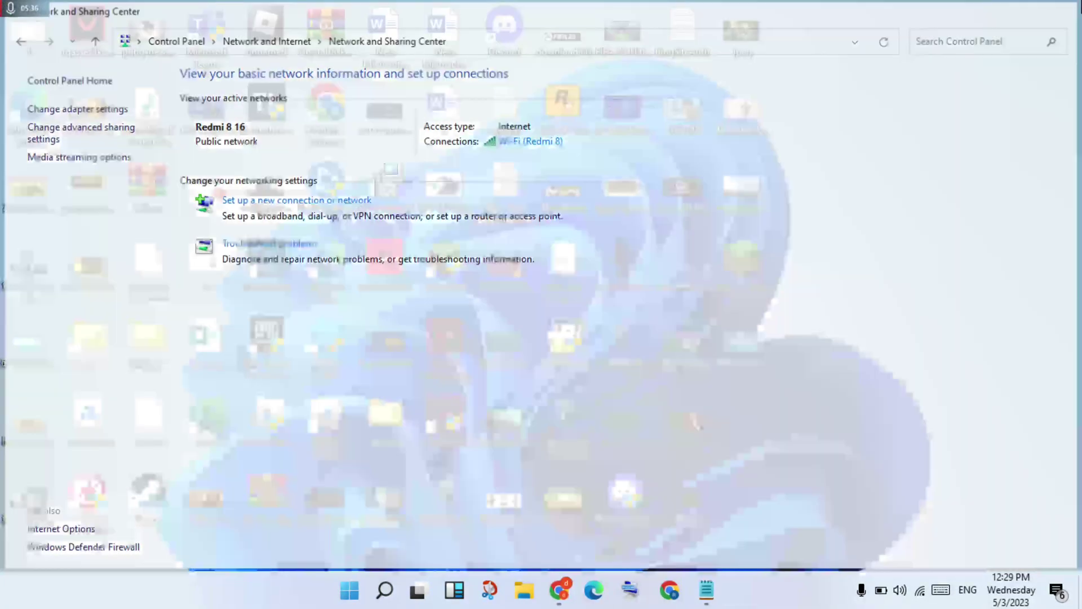
# Run "ipconfig /flushdns" and "netsh winsock reset" in Command Prompt as administrator and close it.
pyautogui.click(715, 590)
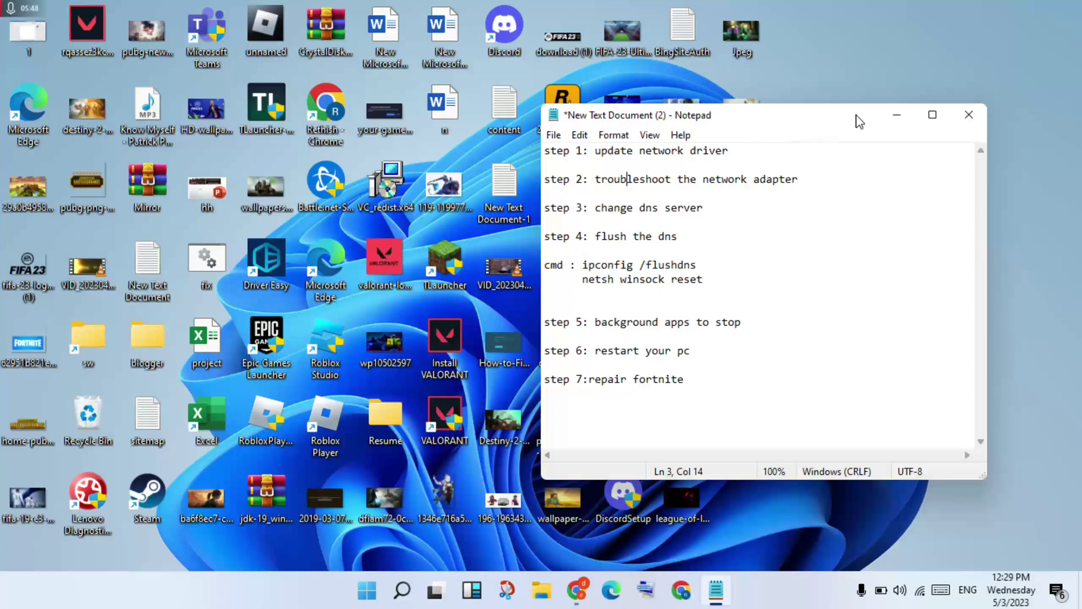
pyautogui.click(893, 121)
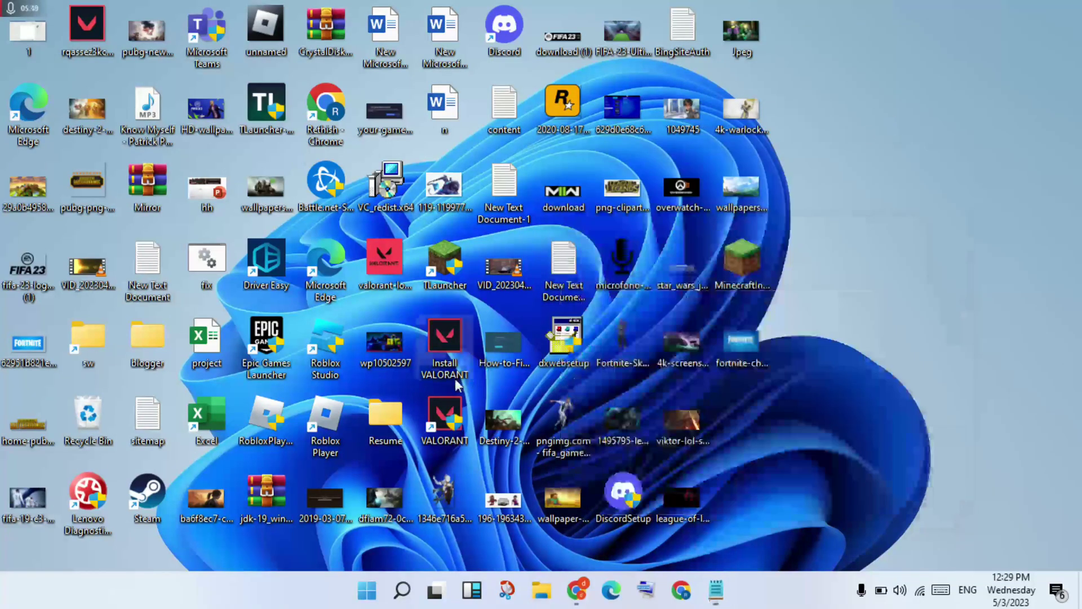
pyautogui.click(402, 592)
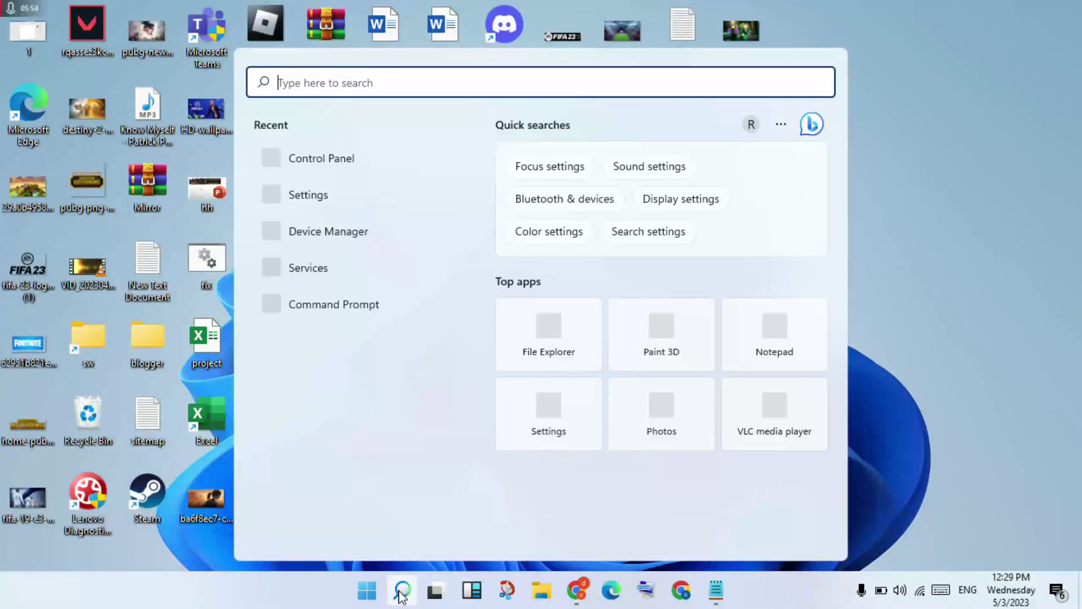
pyautogui.write('cmd')
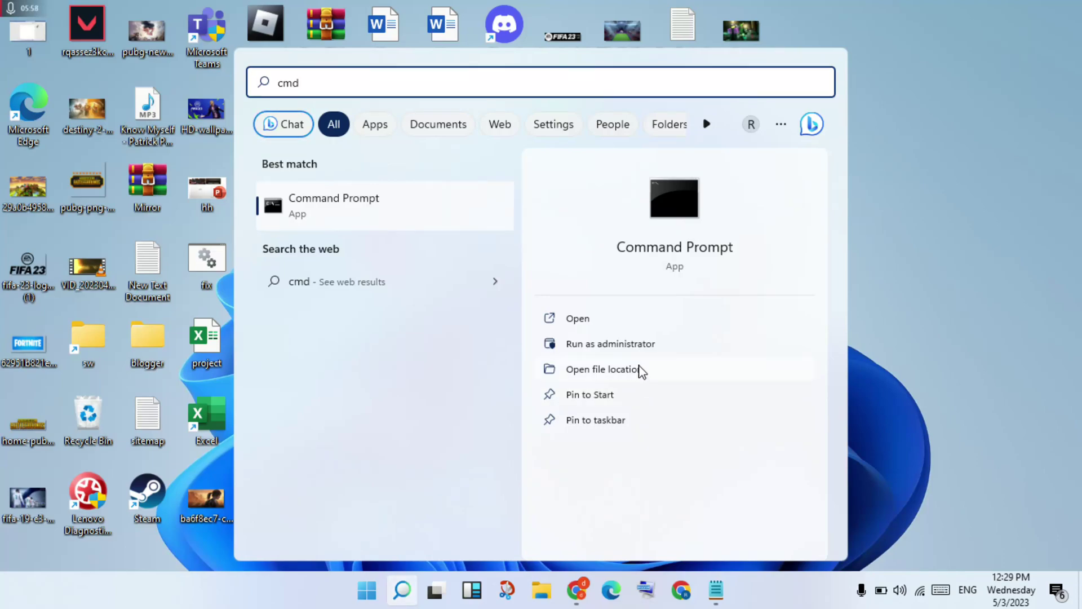
pyautogui.click(640, 356)
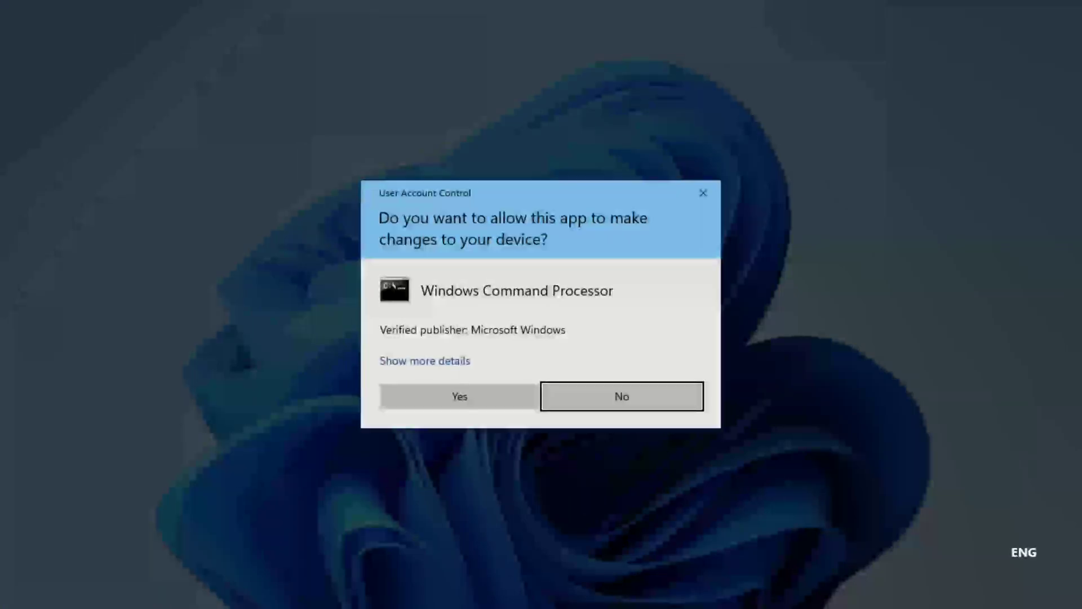
pyautogui.click(478, 400)
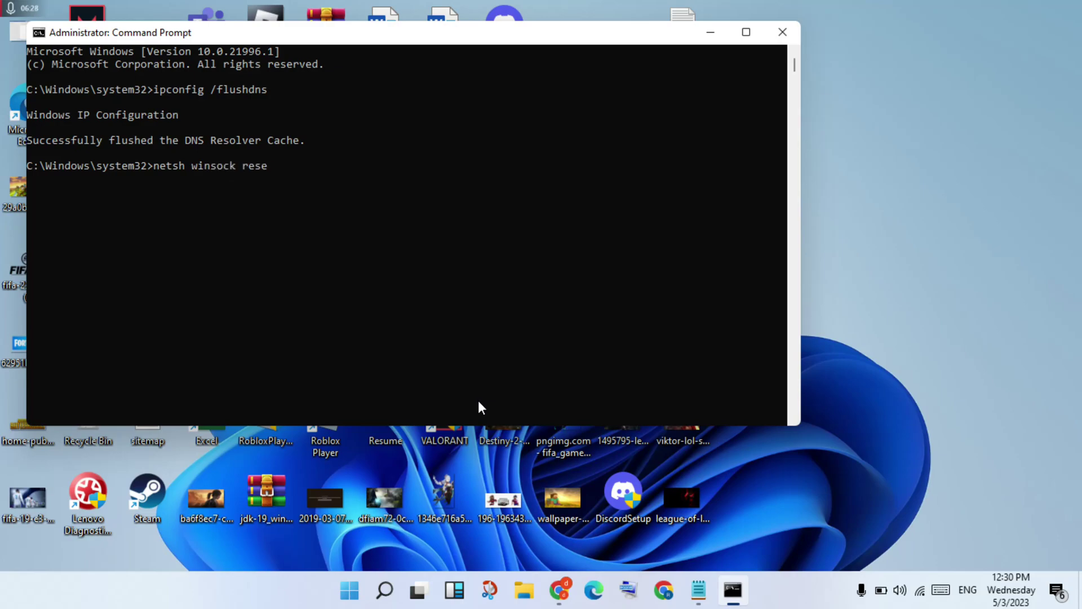
pyautogui.press('Return')
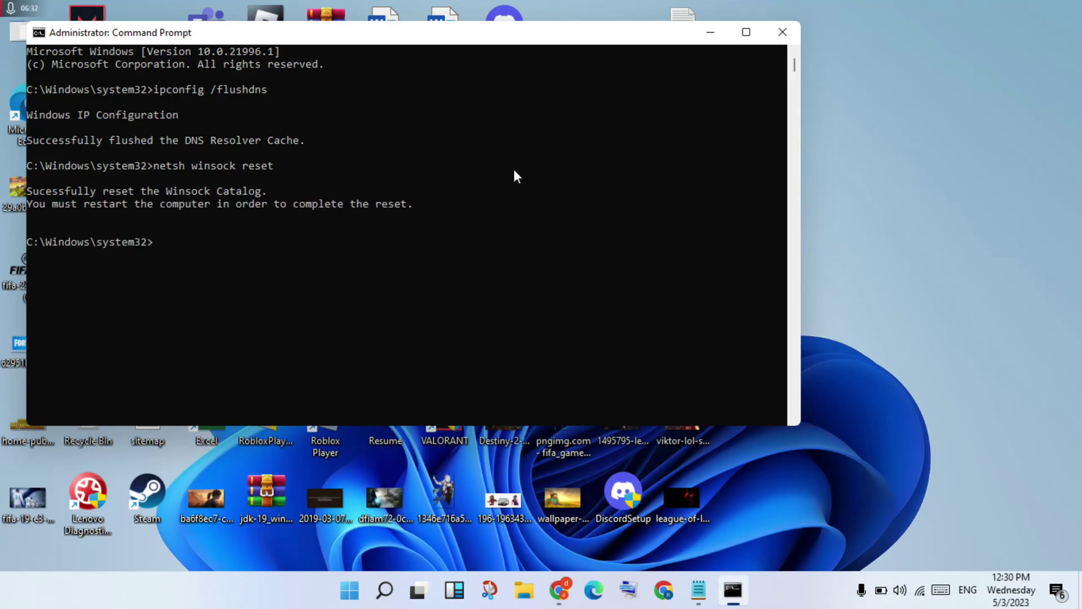
pyautogui.click(782, 32)
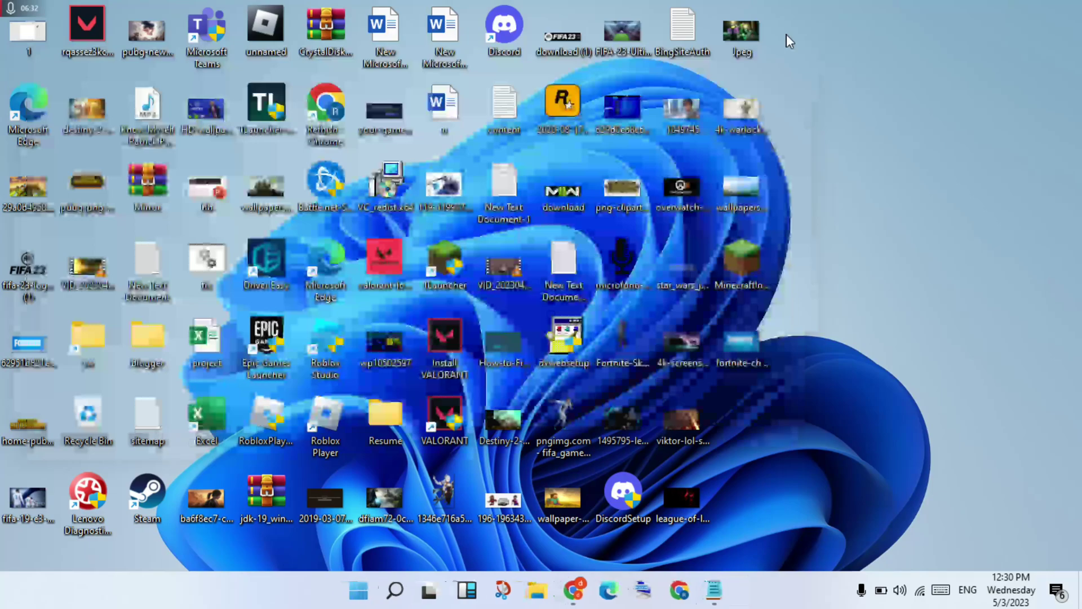
# Check the Notepad checklist for the background-apps step, minimize it, and open Task Manager through Windows search.
pyautogui.click(717, 591)
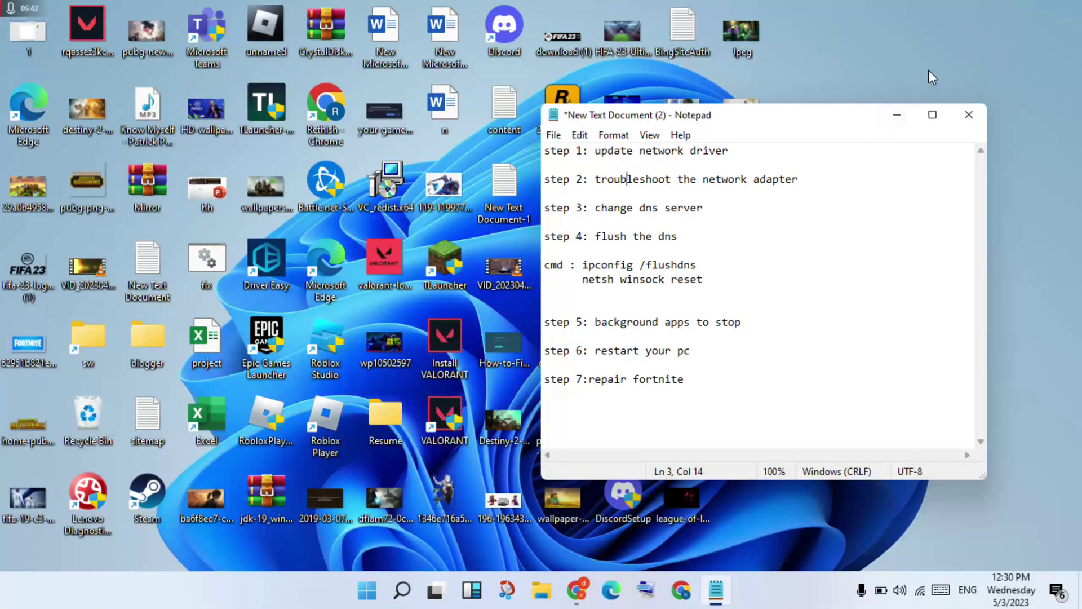
pyautogui.click(897, 115)
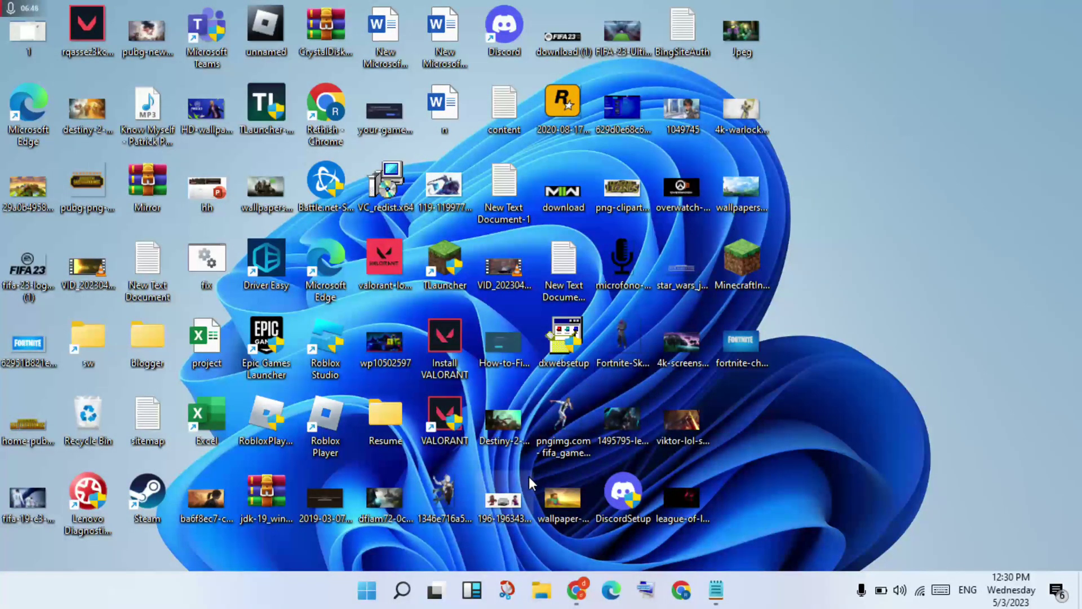
pyautogui.click(397, 598)
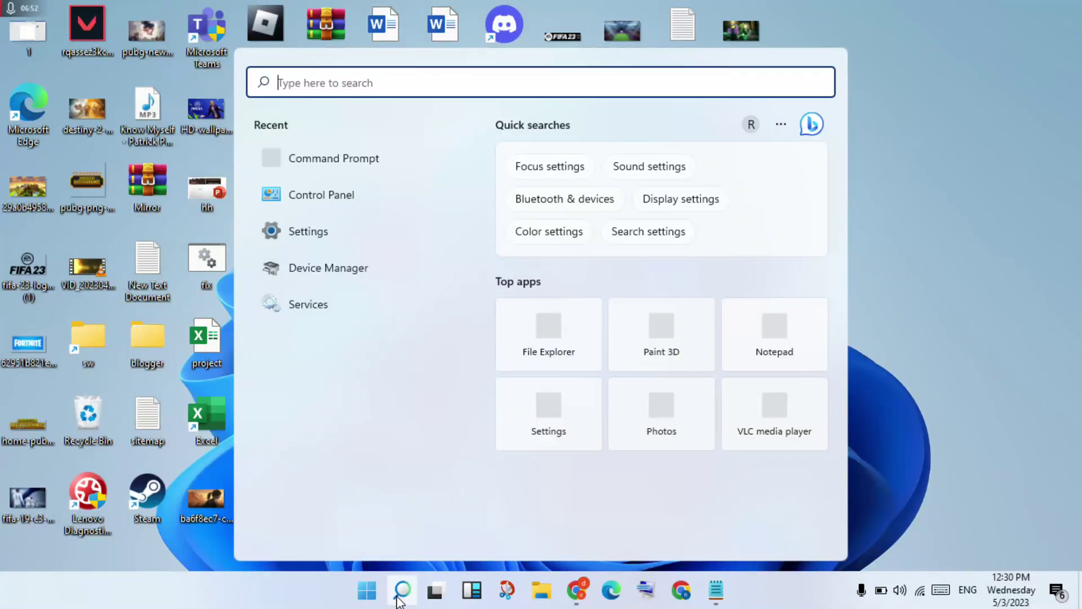
pyautogui.write('task')
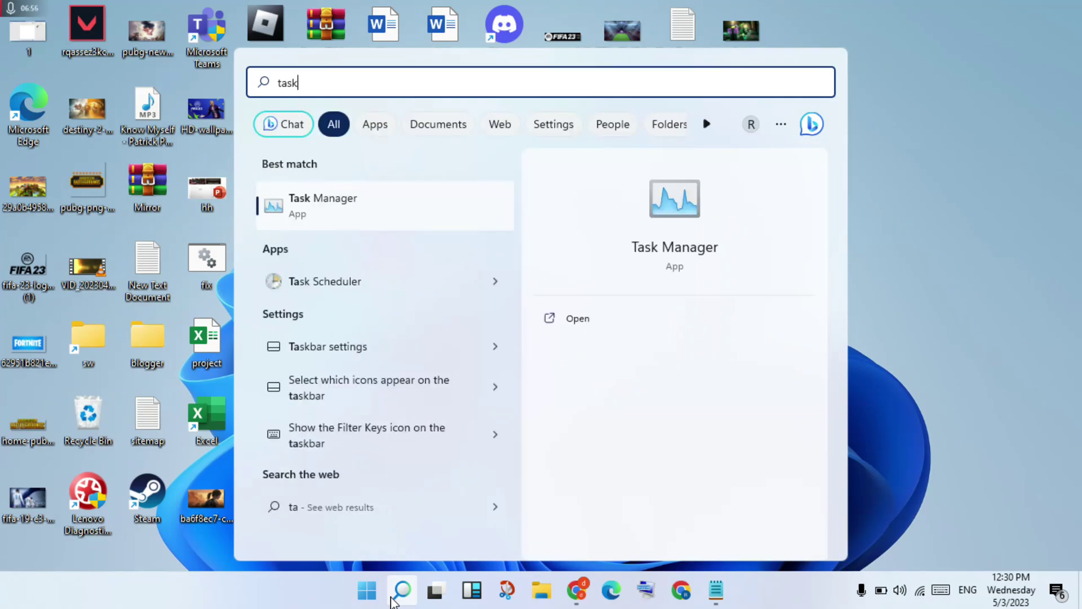
pyautogui.click(595, 325)
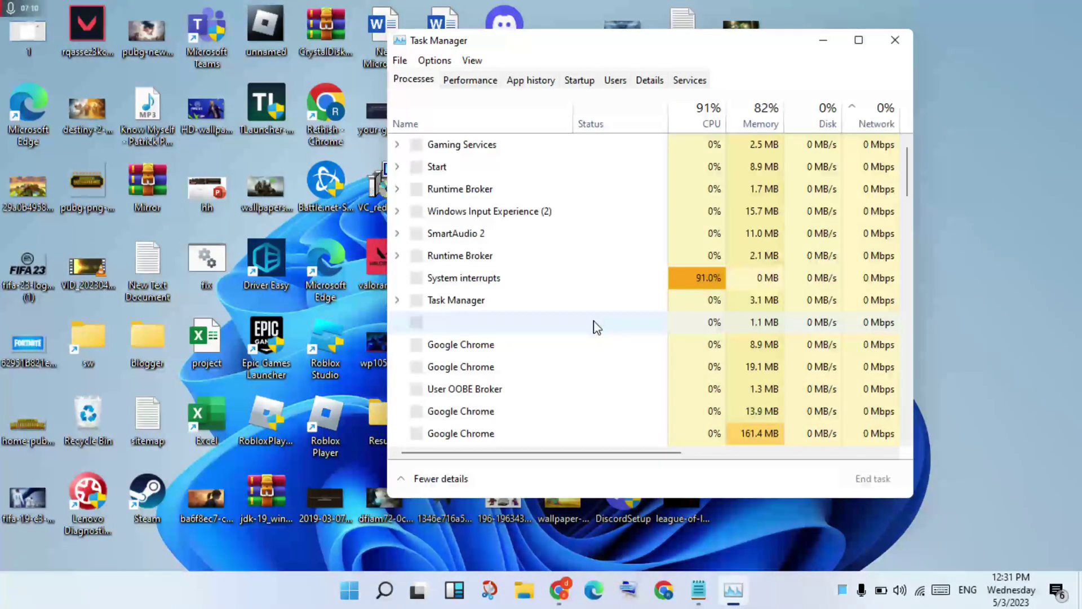
# Sort the running processes by network usage and view the actions available for Google Chrome before closing Task Manager.
pyautogui.click(869, 124)
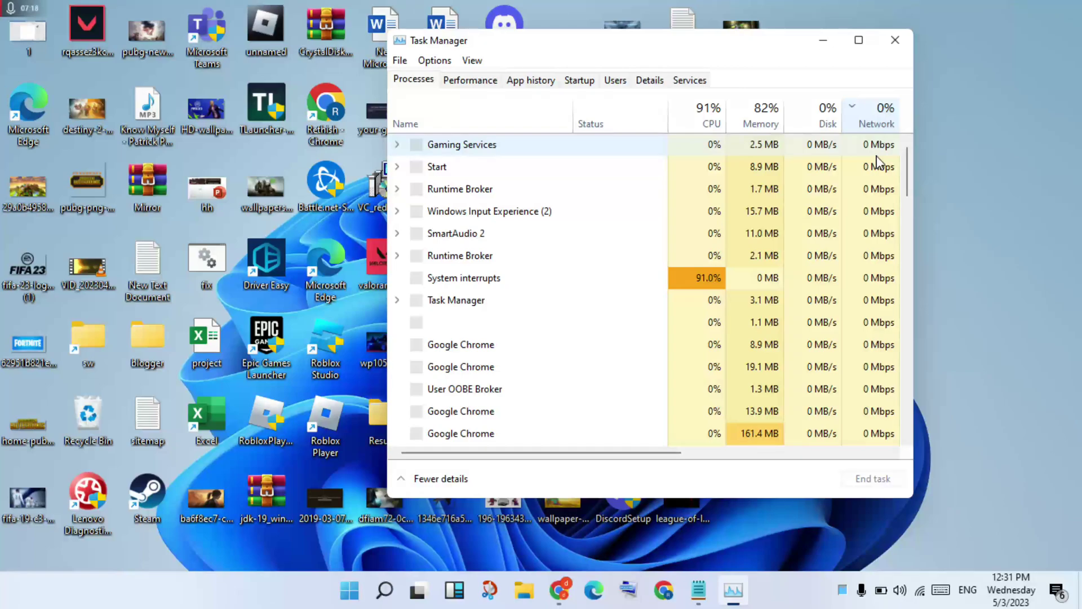
pyautogui.click(877, 115)
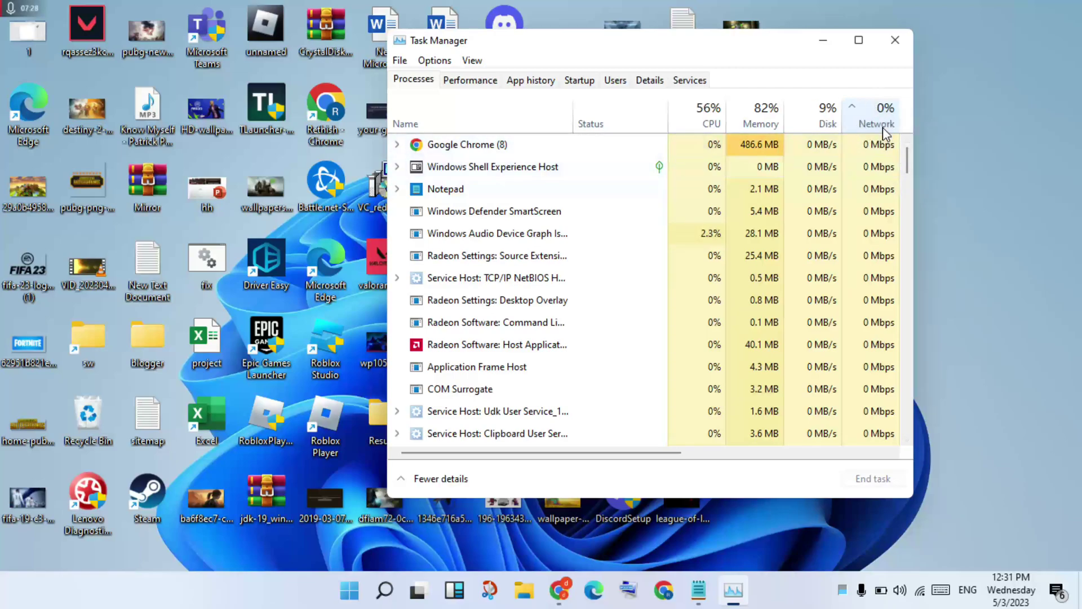
pyautogui.rightClick(852, 148)
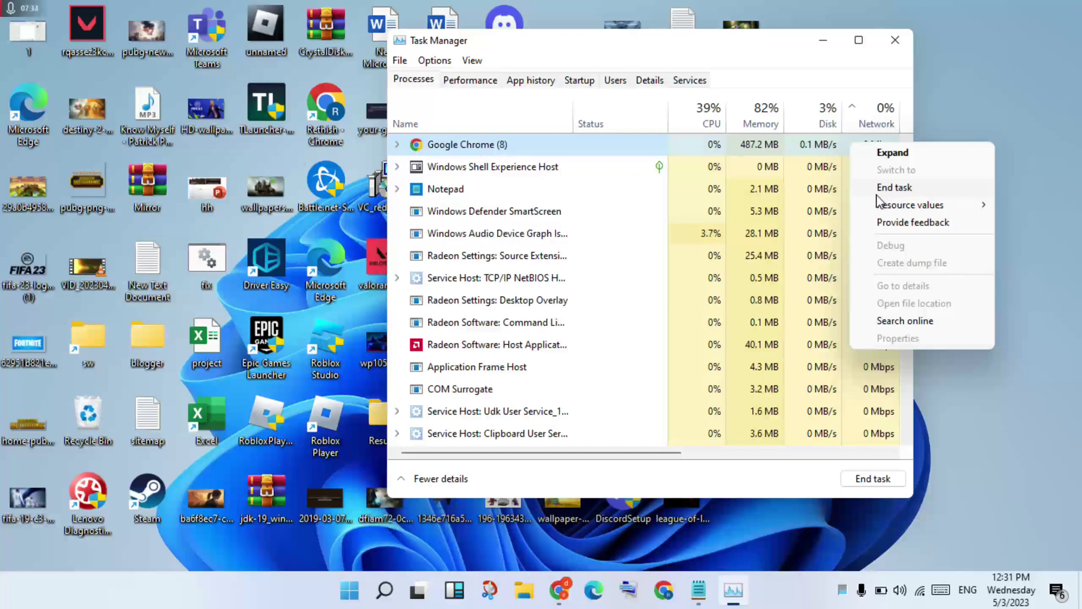
pyautogui.click(904, 46)
pyautogui.click(905, 47)
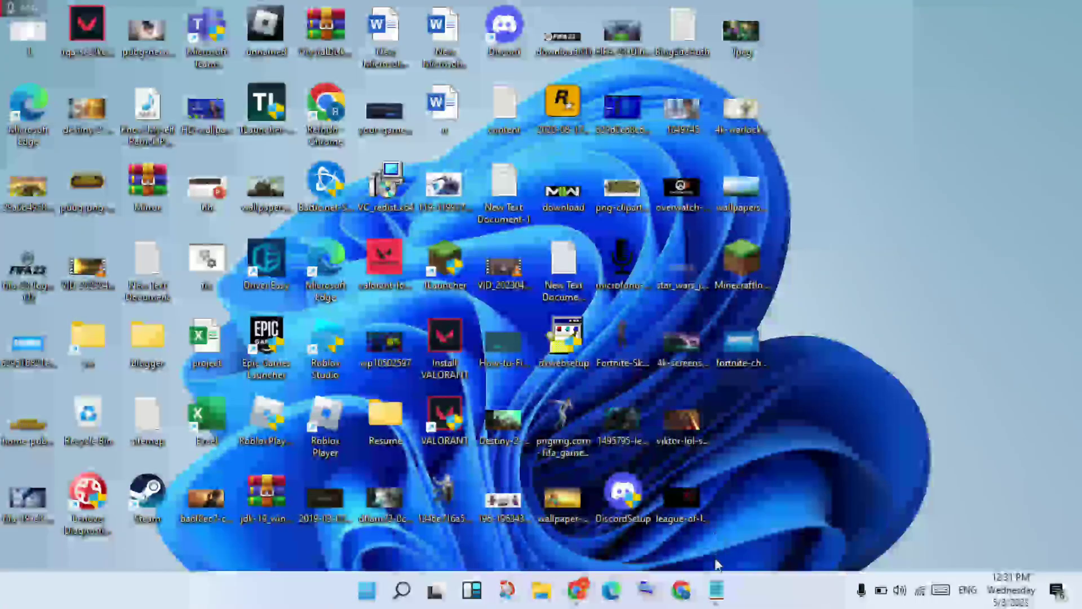
# Check the restart step in the Notepad checklist and view the Windows power options without choosing one.
pyautogui.click(716, 600)
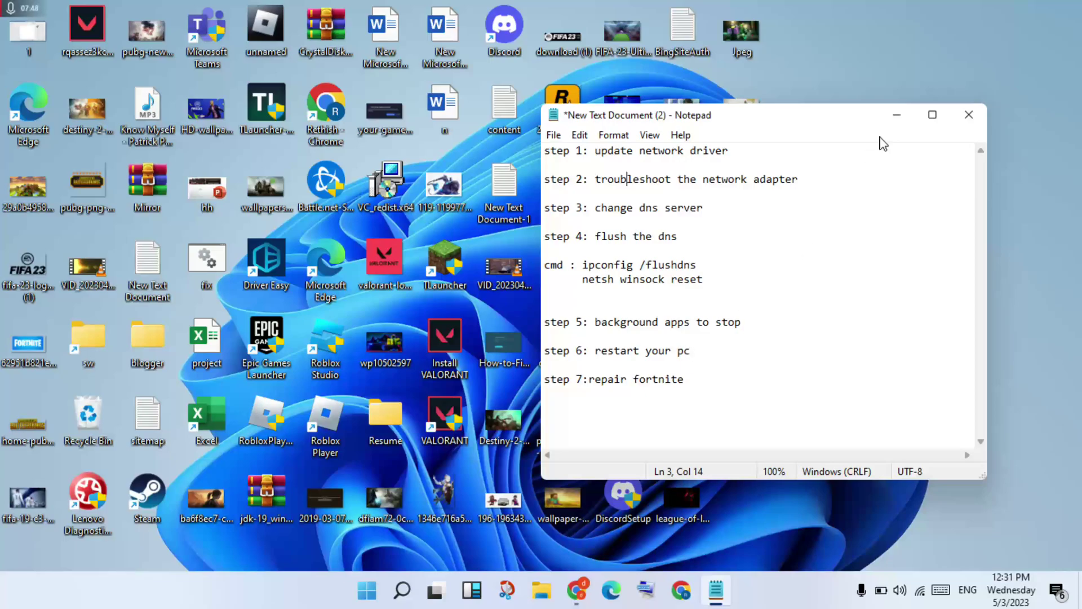
pyautogui.click(898, 117)
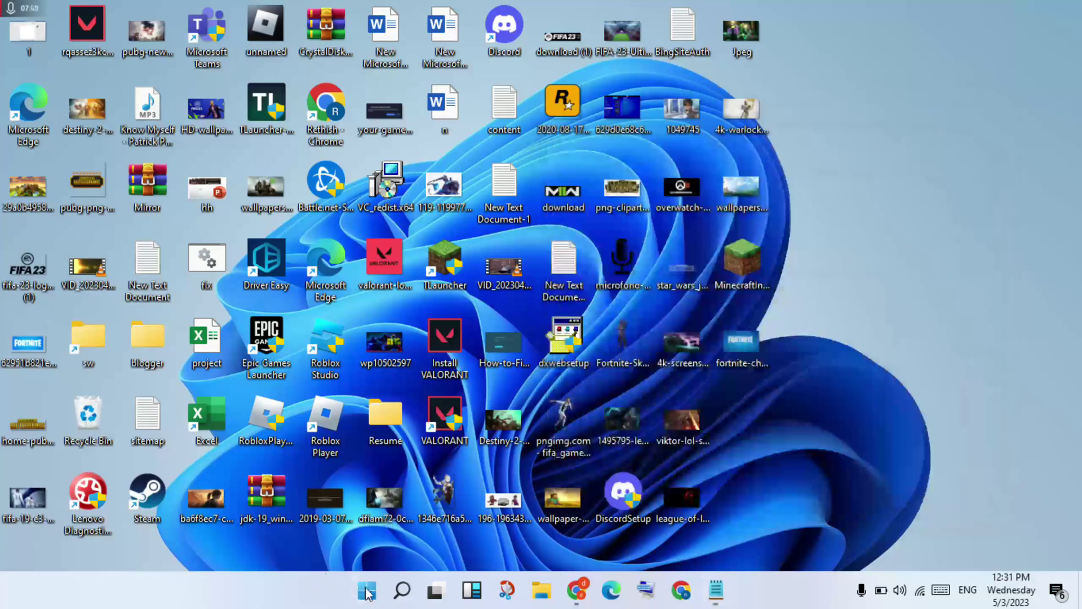
pyautogui.click(367, 591)
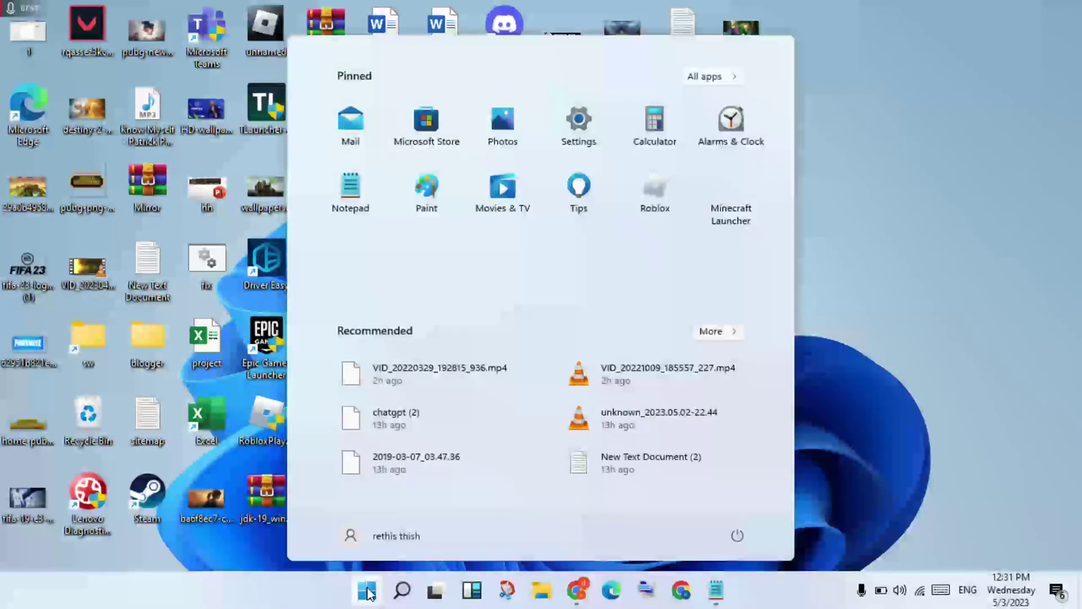
pyautogui.click(737, 535)
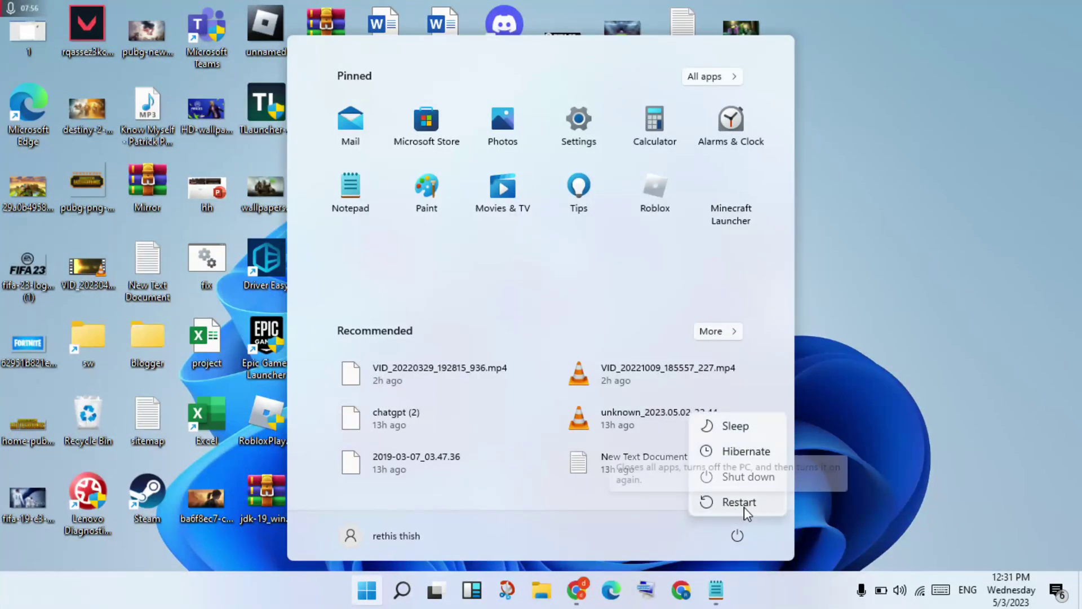
pyautogui.press('Escape')
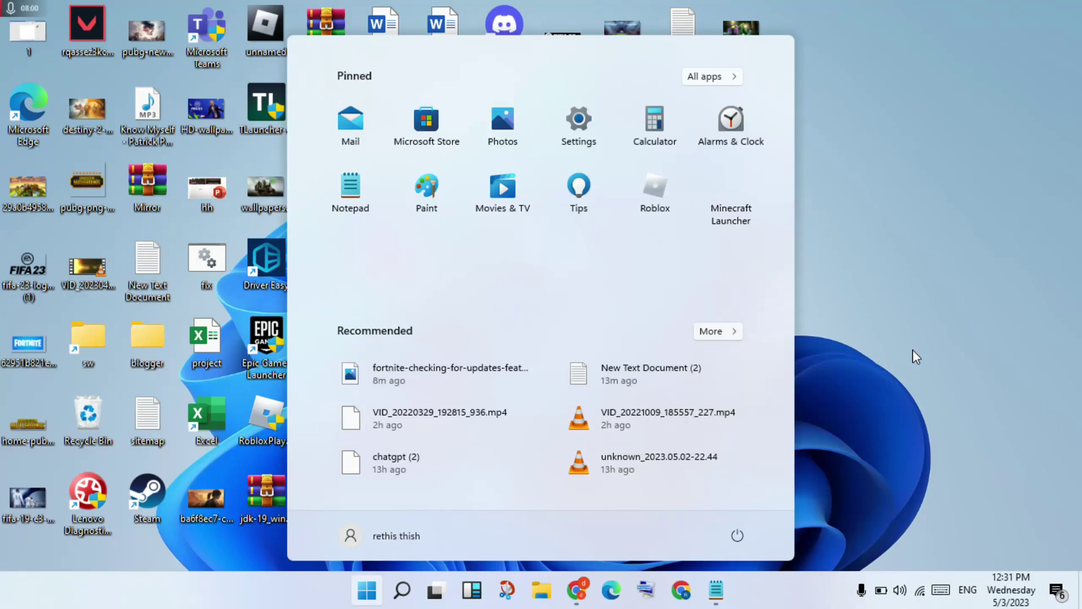
pyautogui.press('Escape')
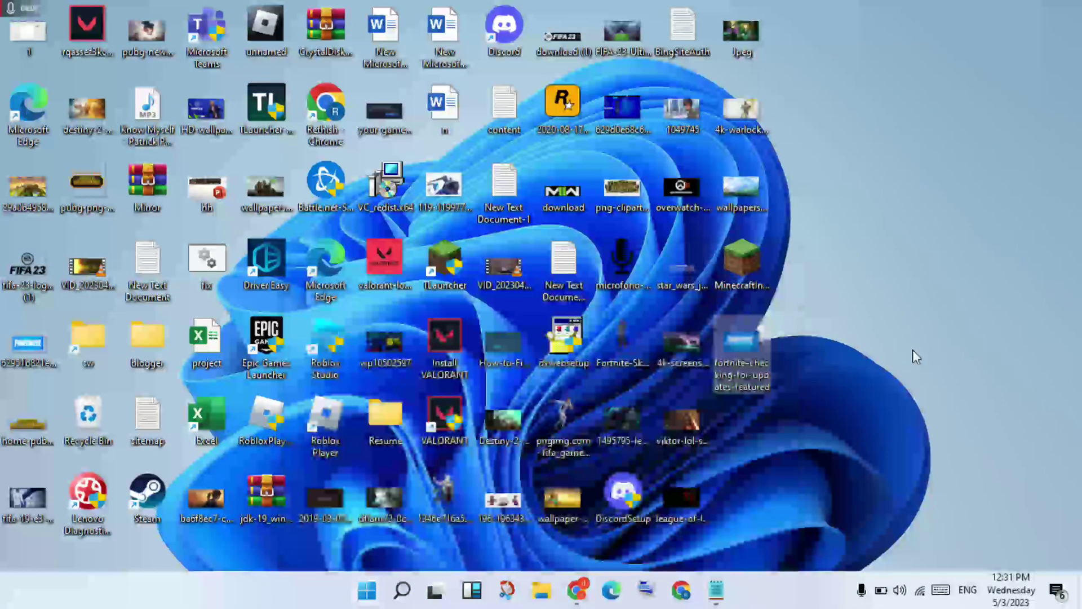
# Review the Fortnite repair step in the Notepad checklist and minimize the note.
pyautogui.click(714, 589)
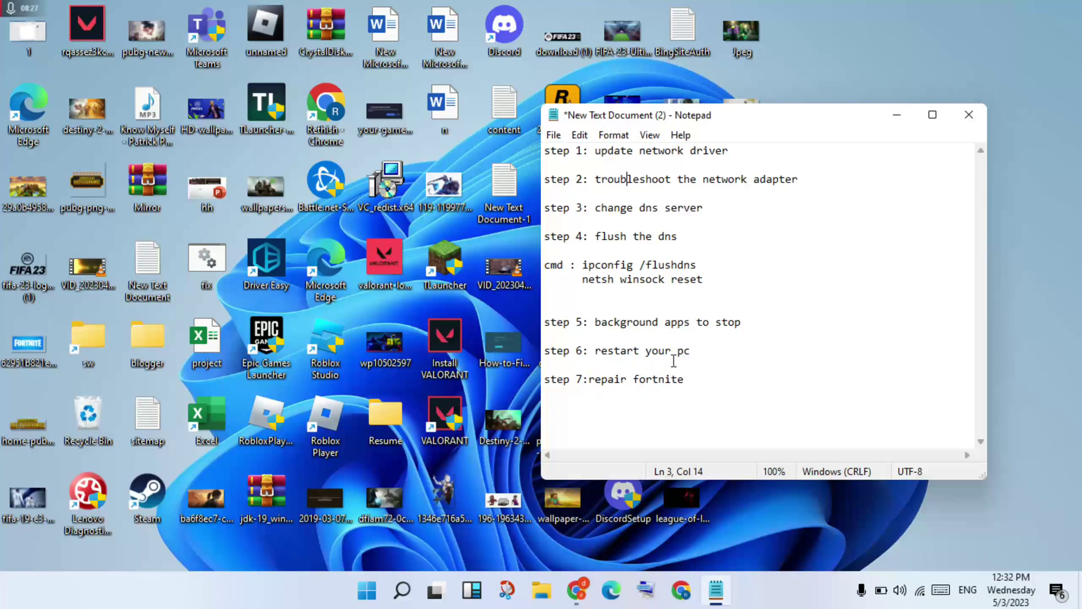
pyautogui.click(902, 120)
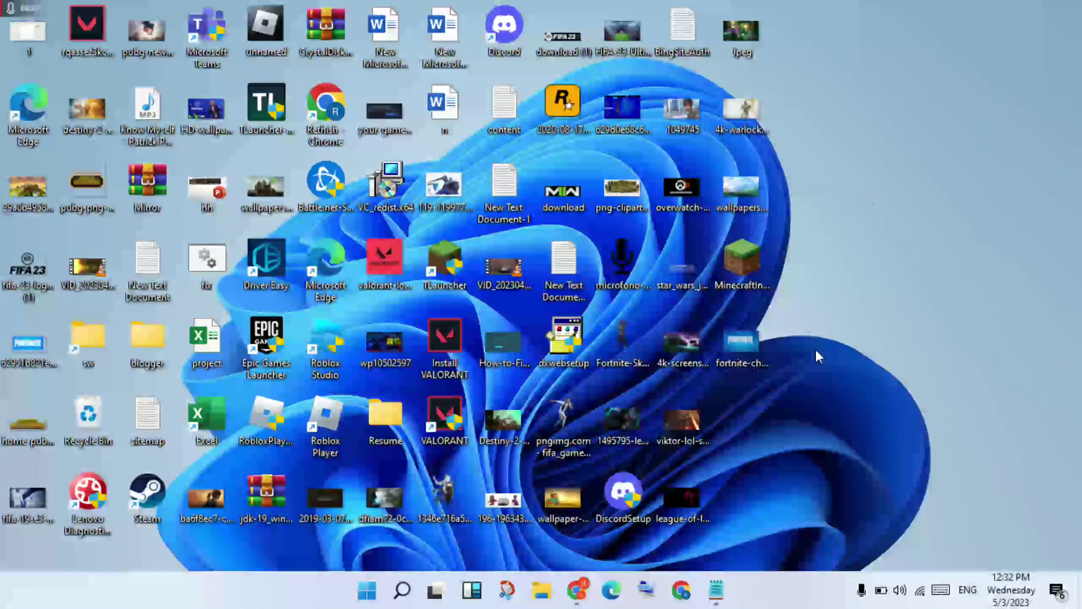